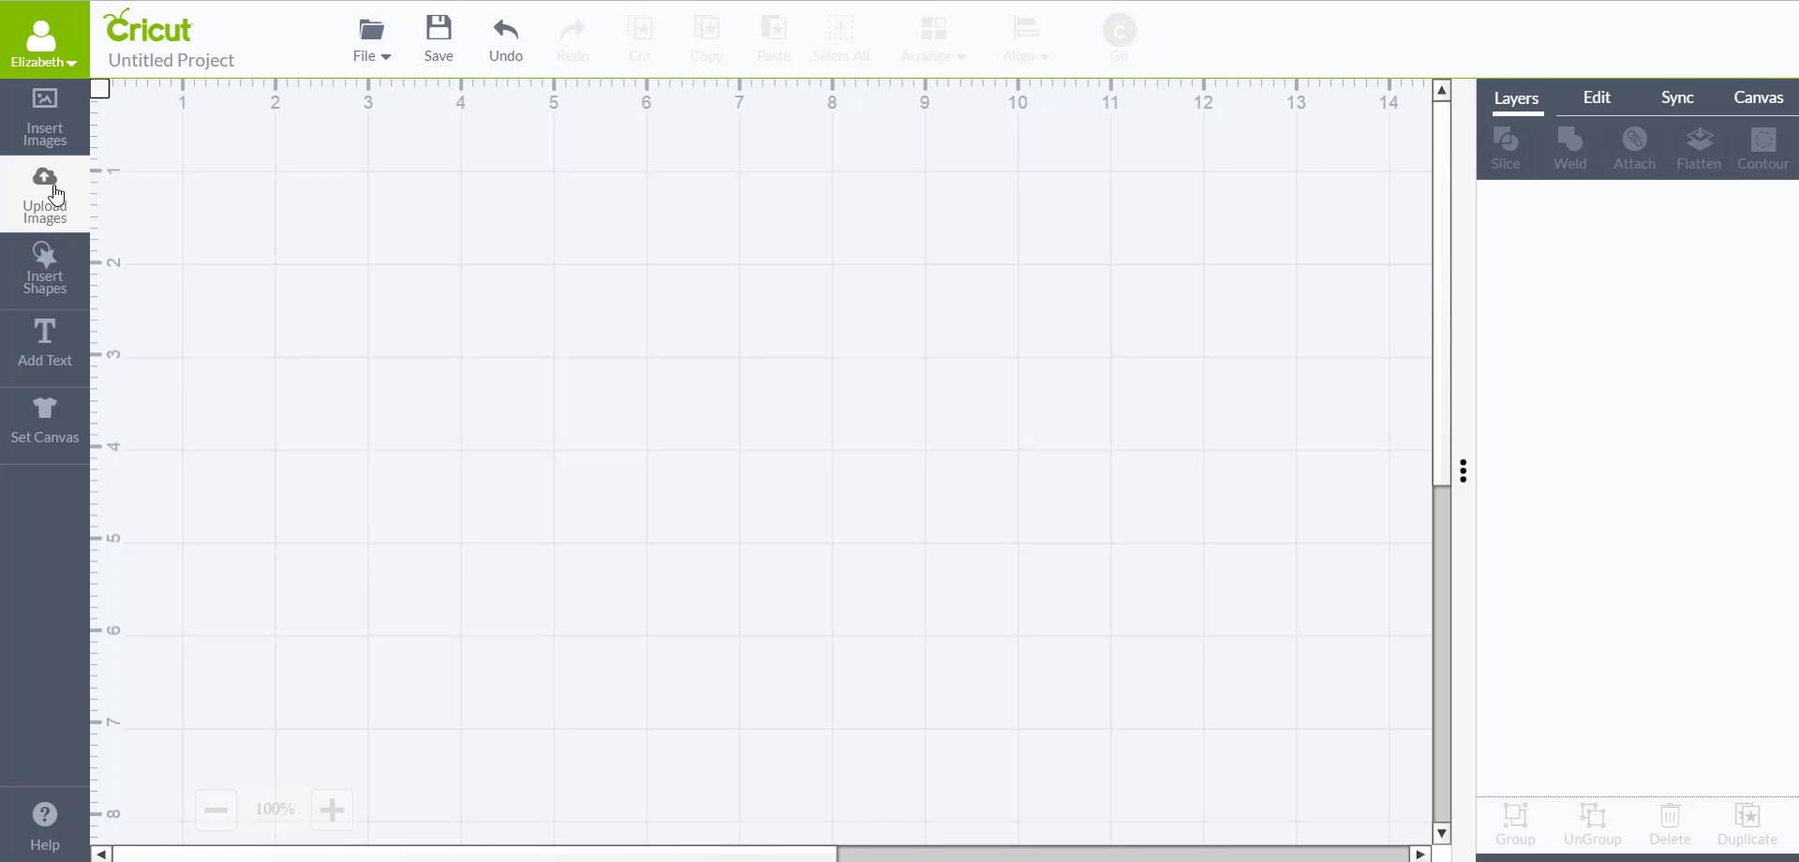
- Insert the uploaded black four-animal silhouette image and its matching coloured floral animal image onto the canvas
{"action": "left_click", "coordinate": [57, 194]}
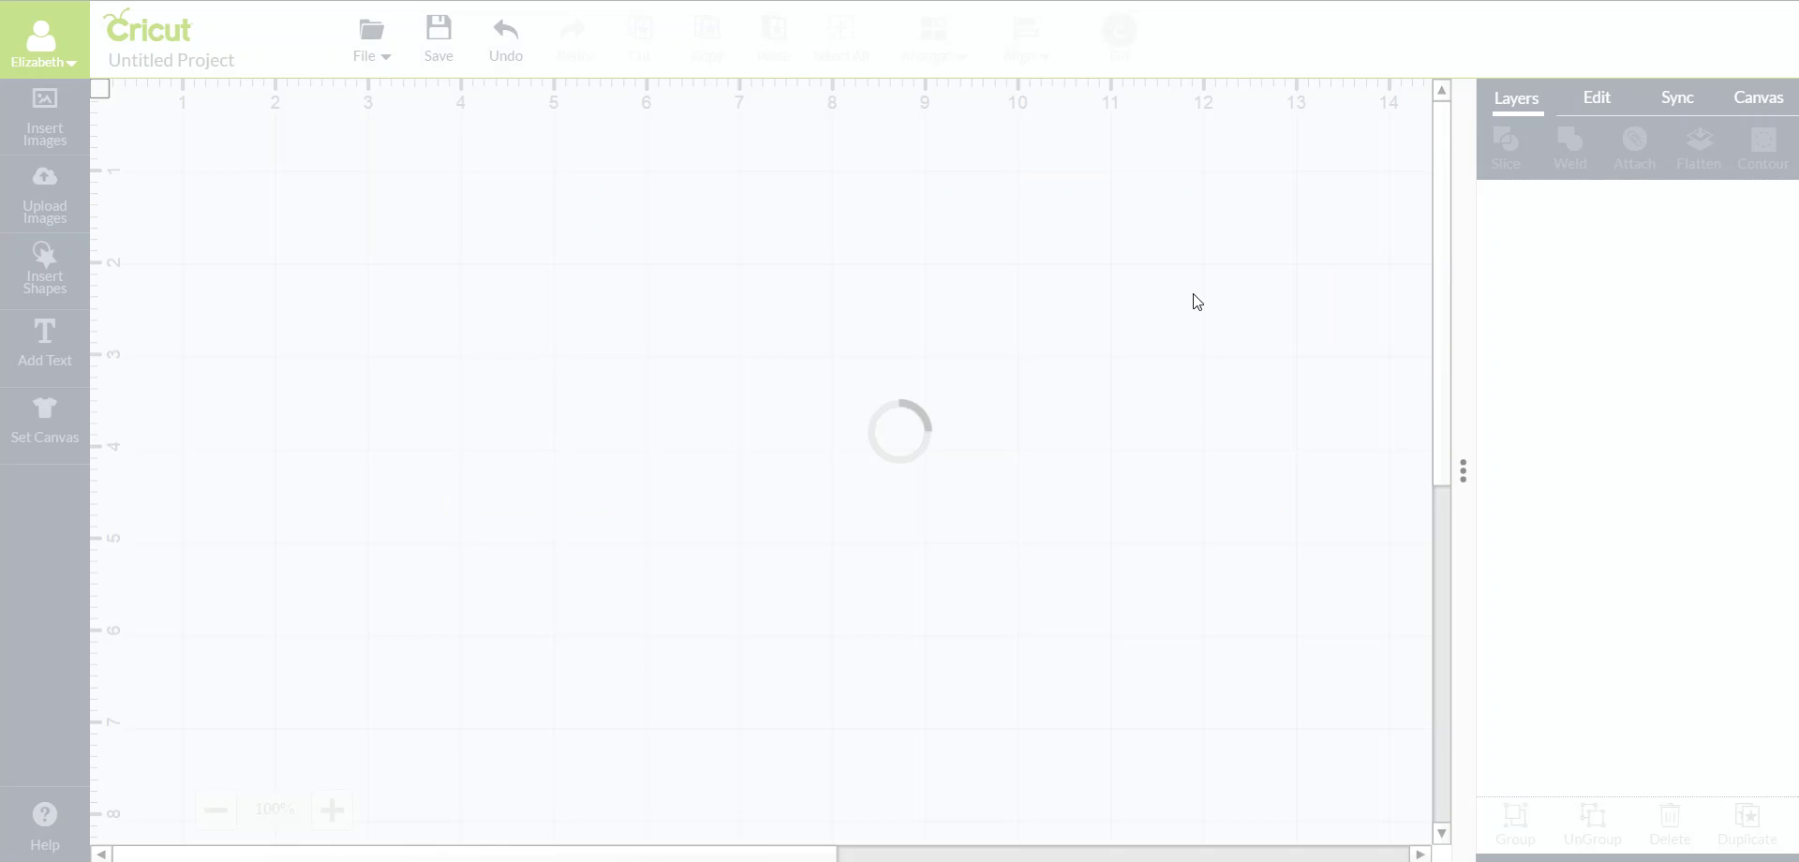
{"action": "left_click", "coordinate": [45, 192]}
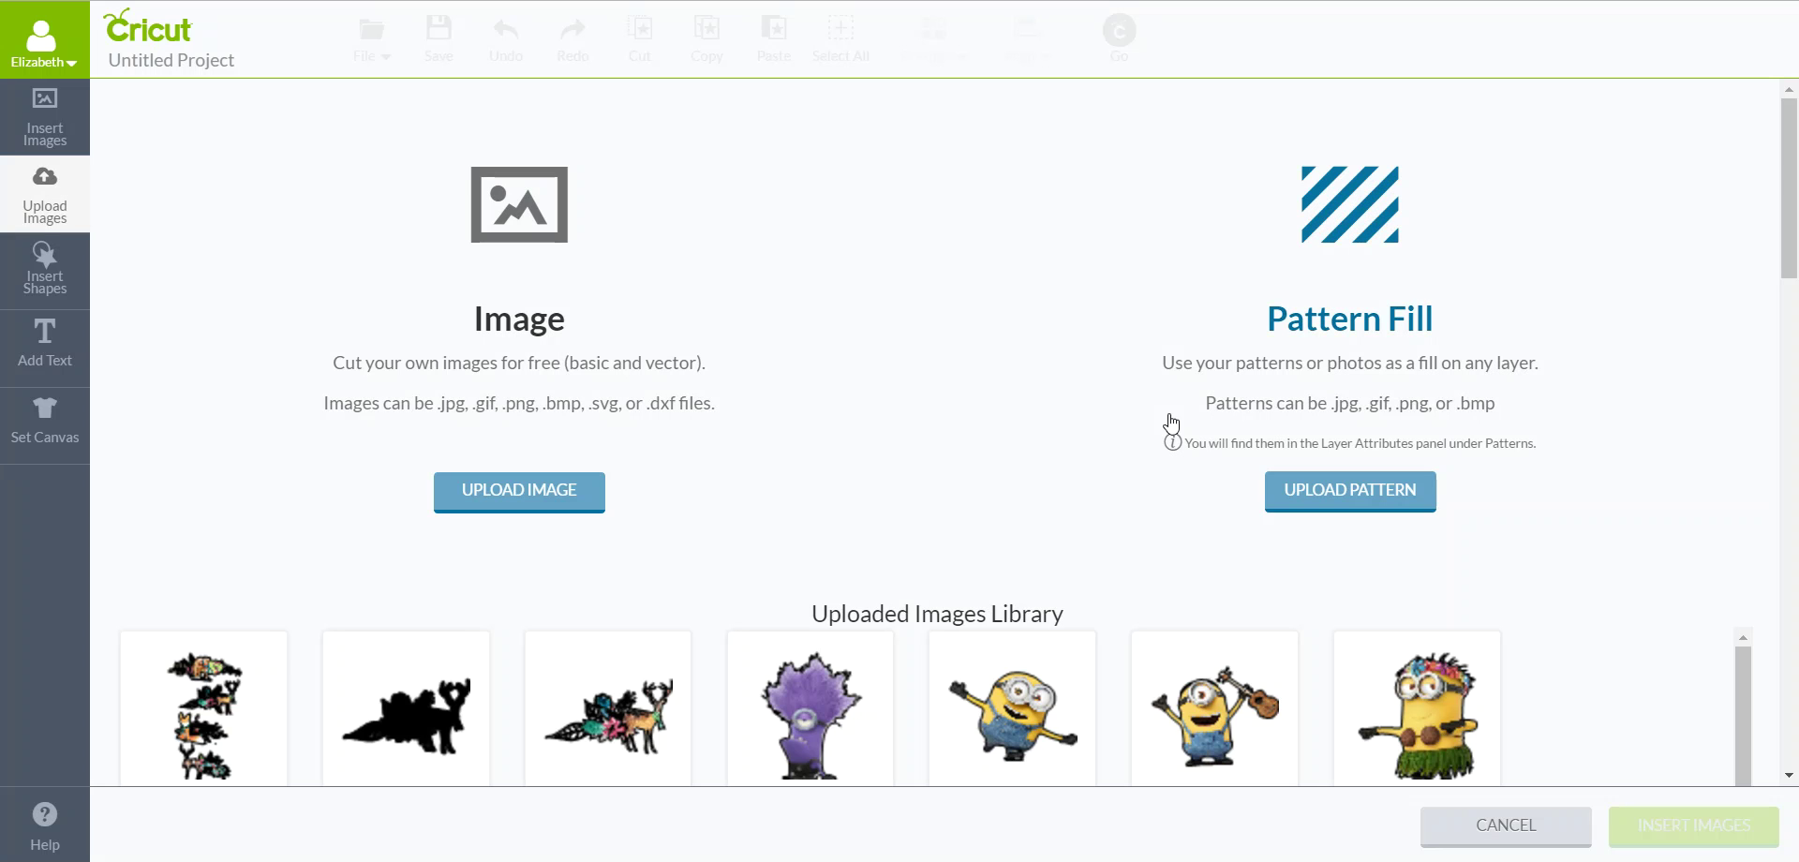
{"action": "left_click_drag", "start_coordinate": [1794, 260], "coordinate": [1790, 409]}
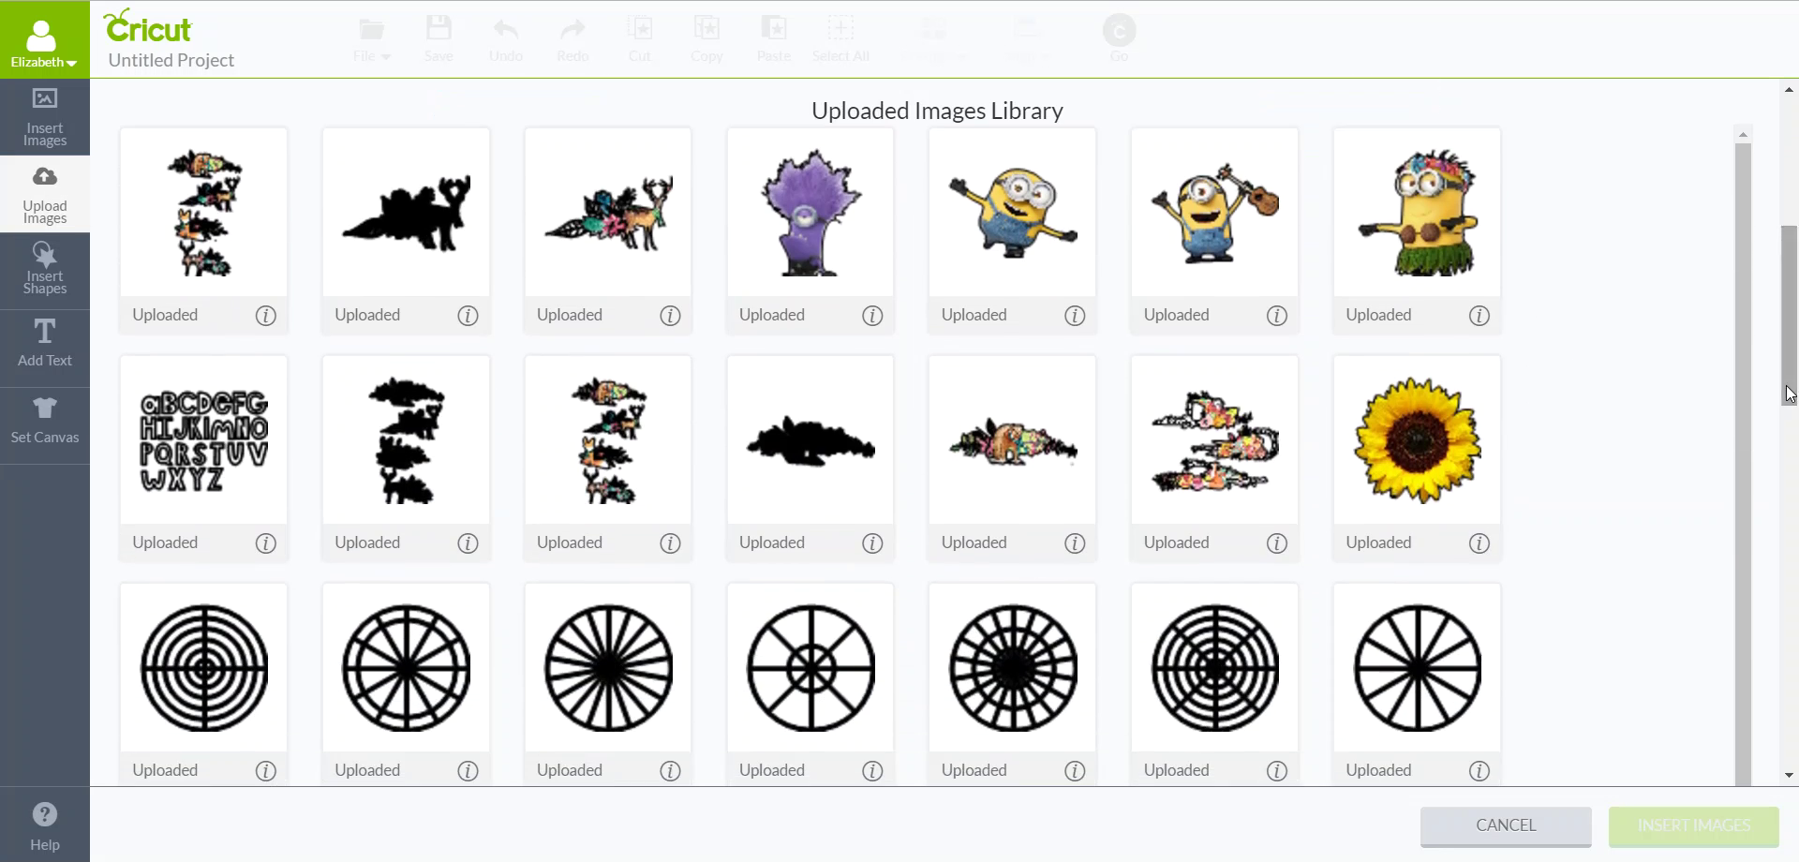
{"action": "left_click", "coordinate": [780, 401]}
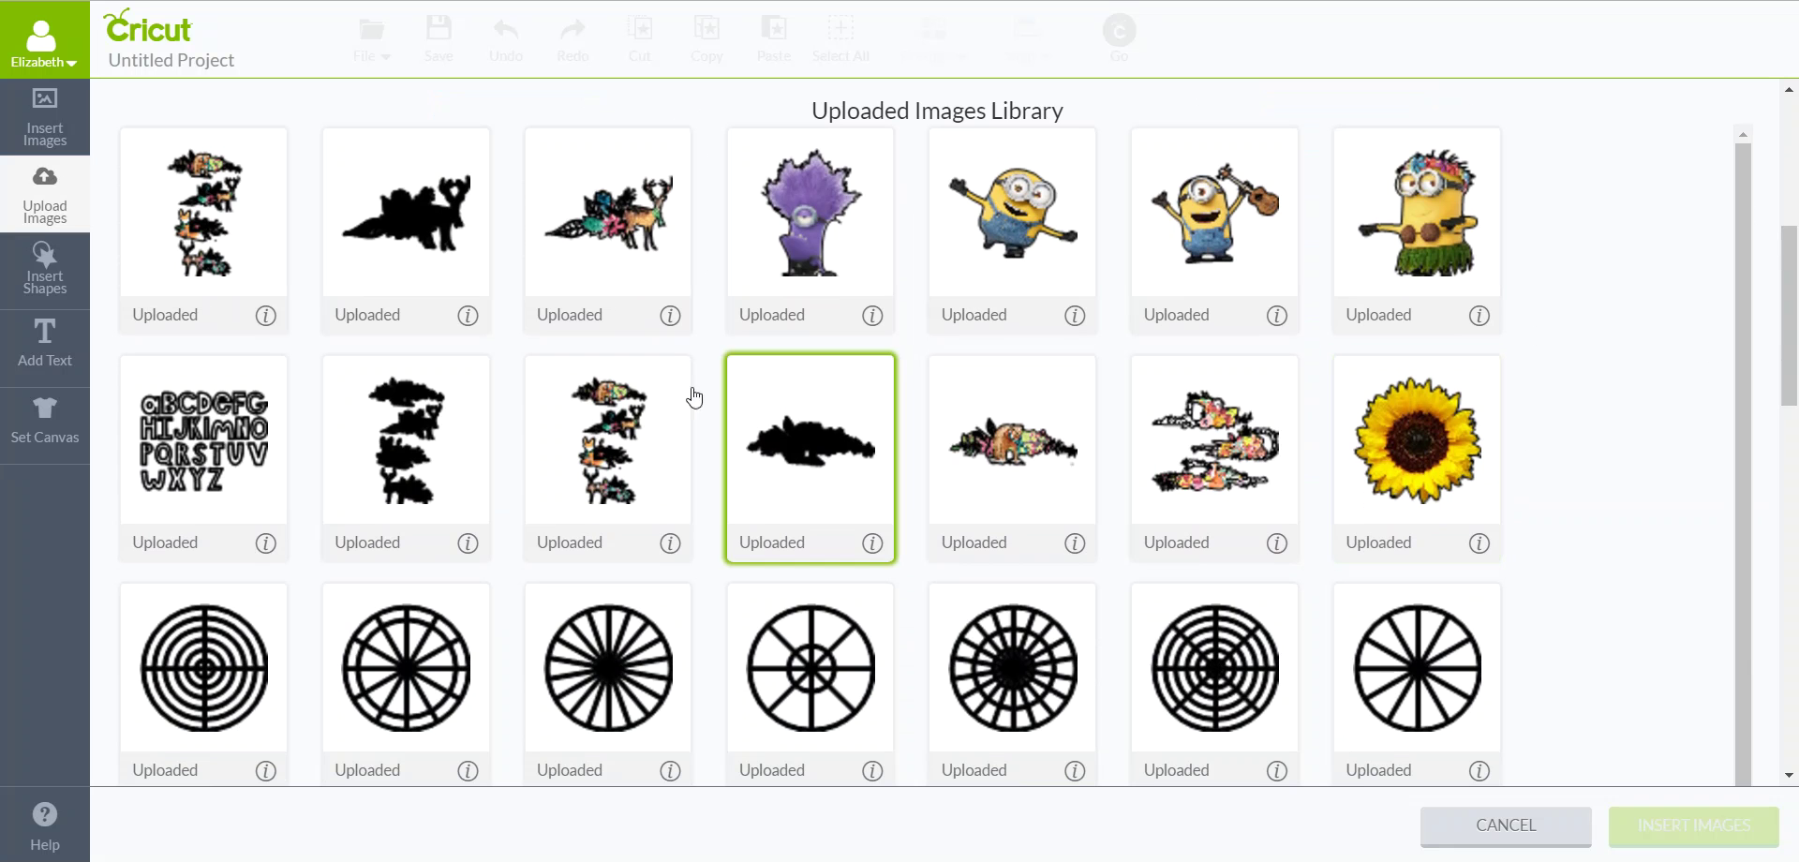
{"action": "left_click", "coordinate": [462, 428]}
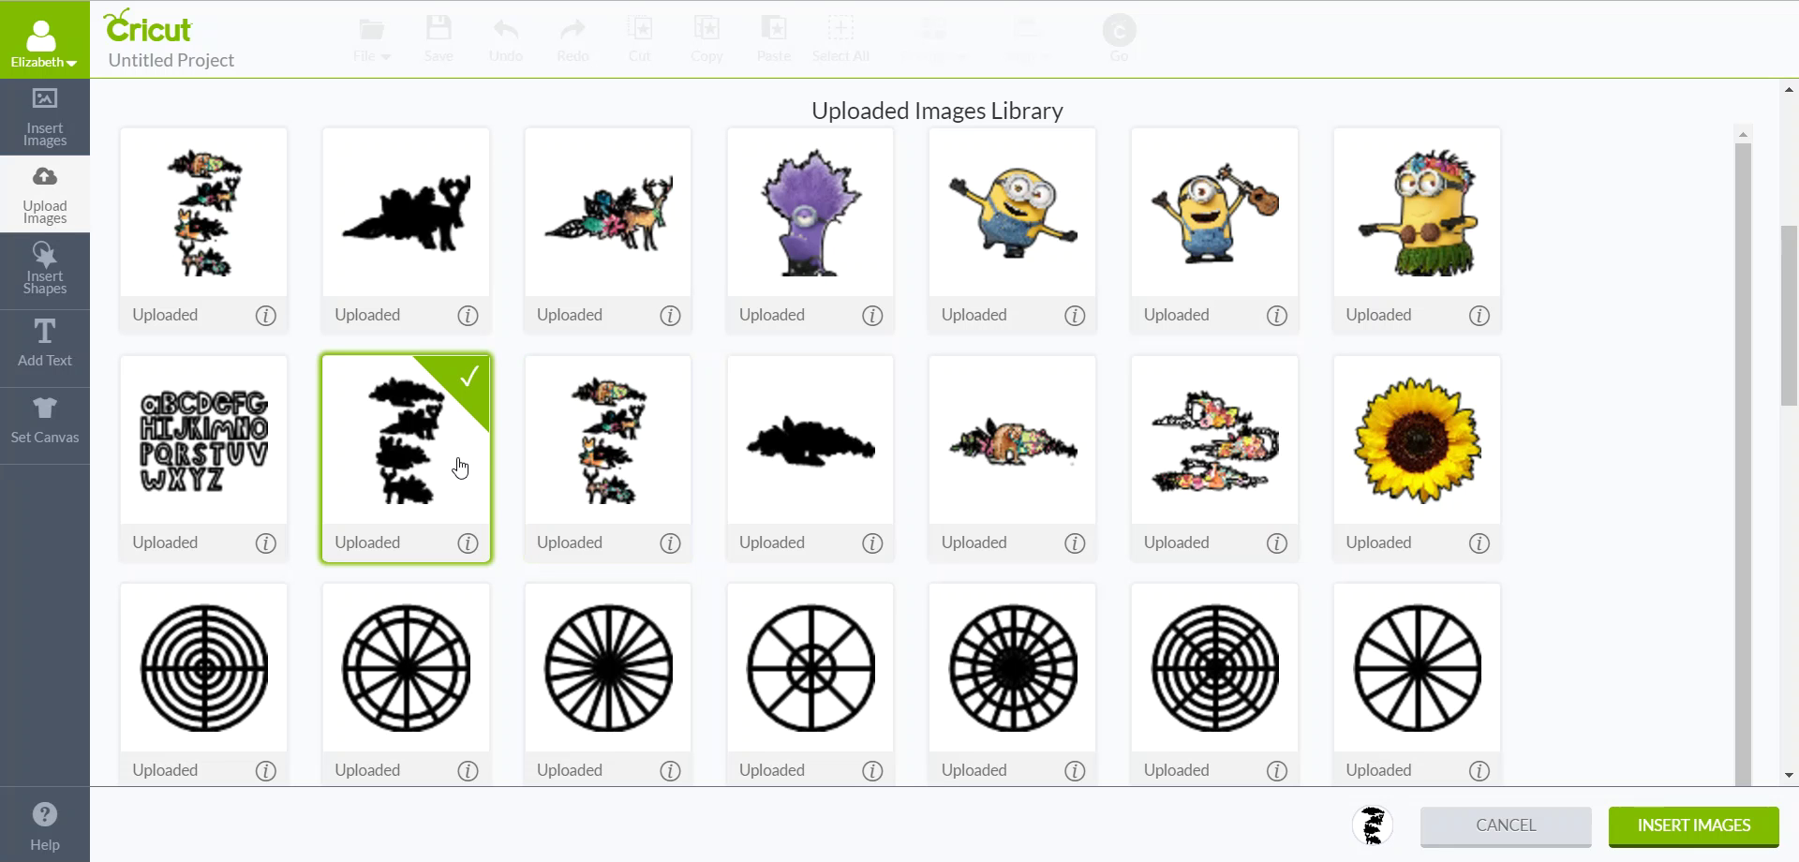
{"action": "left_click", "coordinate": [573, 462]}
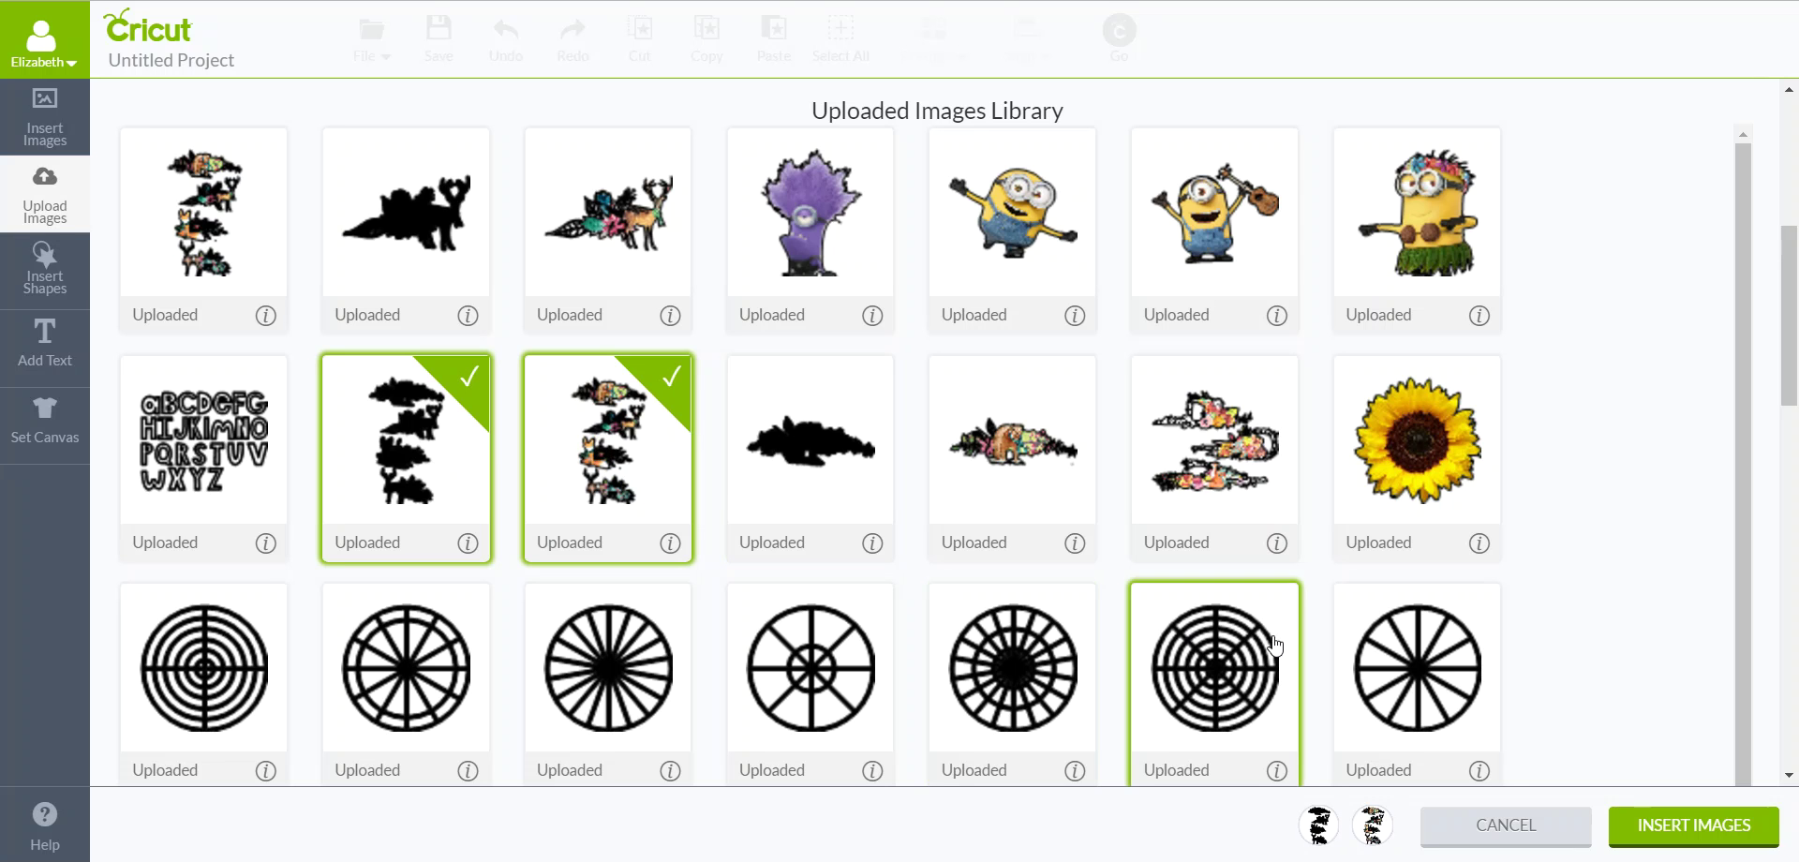
{"action": "left_click", "coordinate": [1657, 829]}
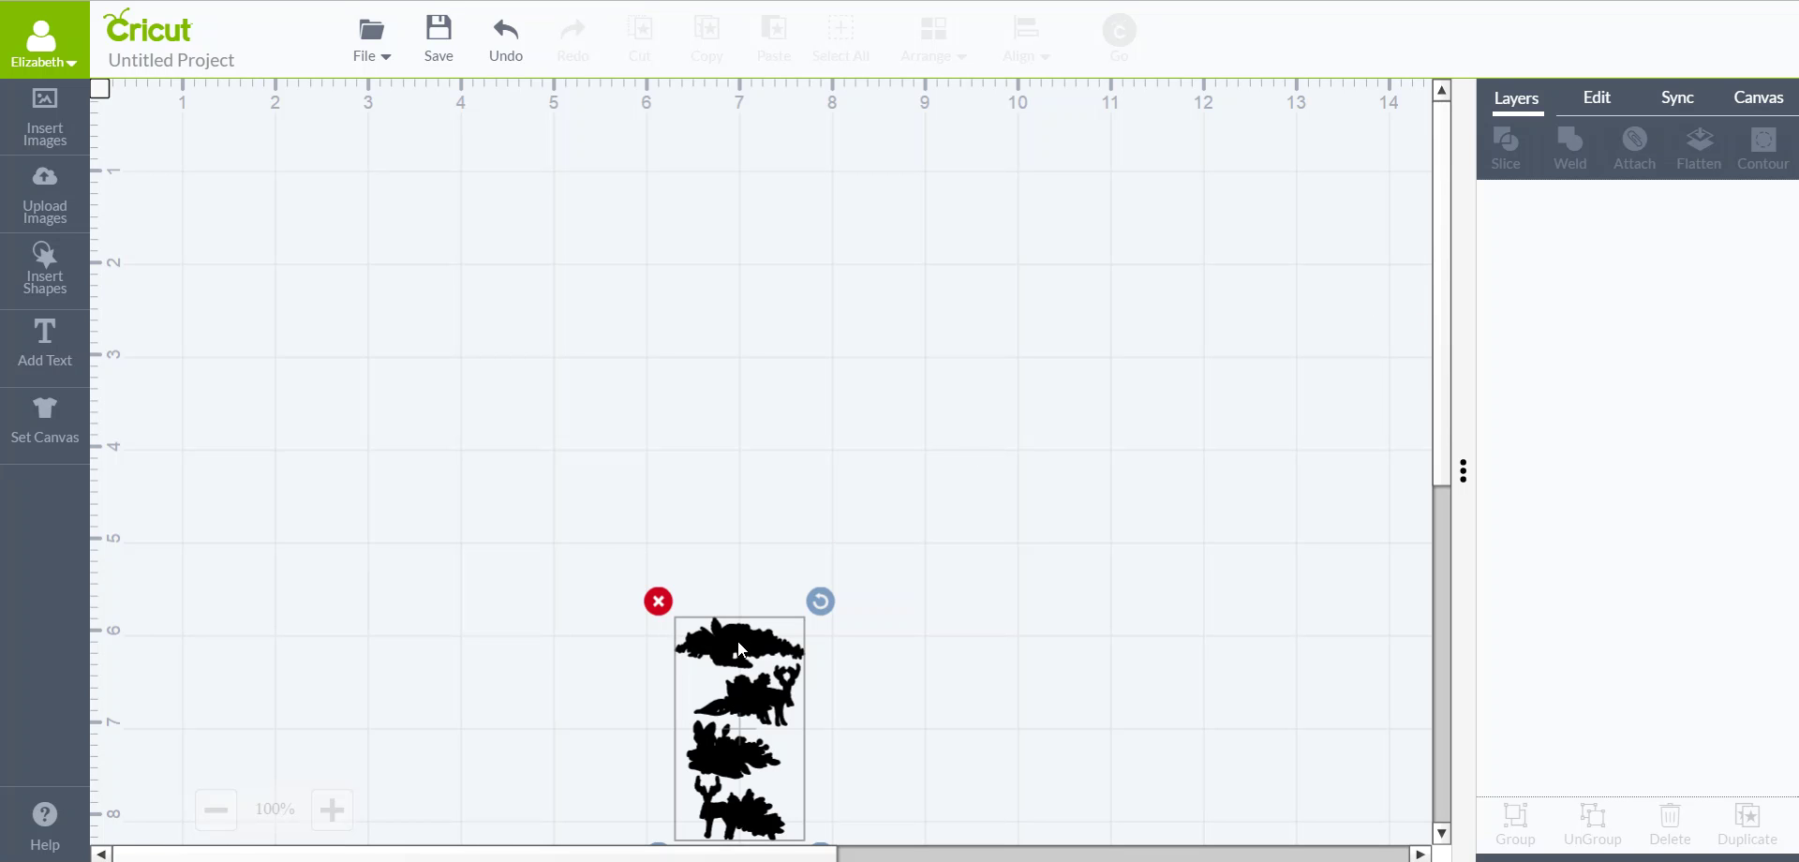
- Move the black silhouette image up and away from the coloured image, and enlarge it to about 1.89 by 3.24 in
{"action": "left_click_drag", "start_coordinate": [739, 646], "coordinate": [466, 245]}
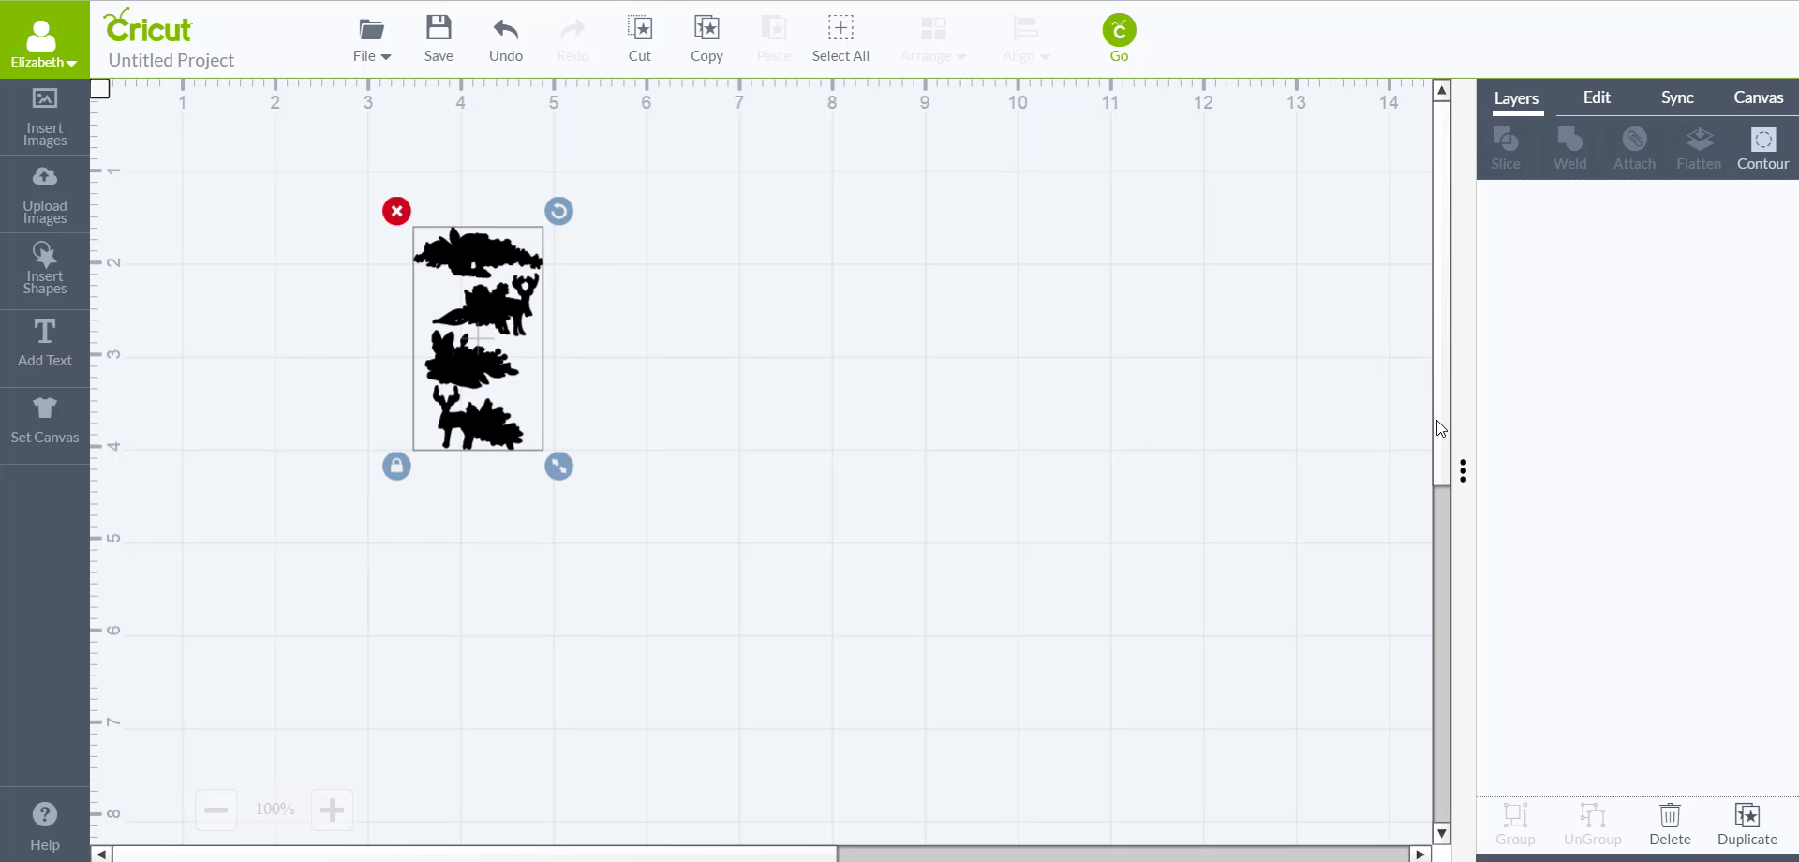
{"action": "left_click_drag", "start_coordinate": [1436, 468], "coordinate": [1444, 518]}
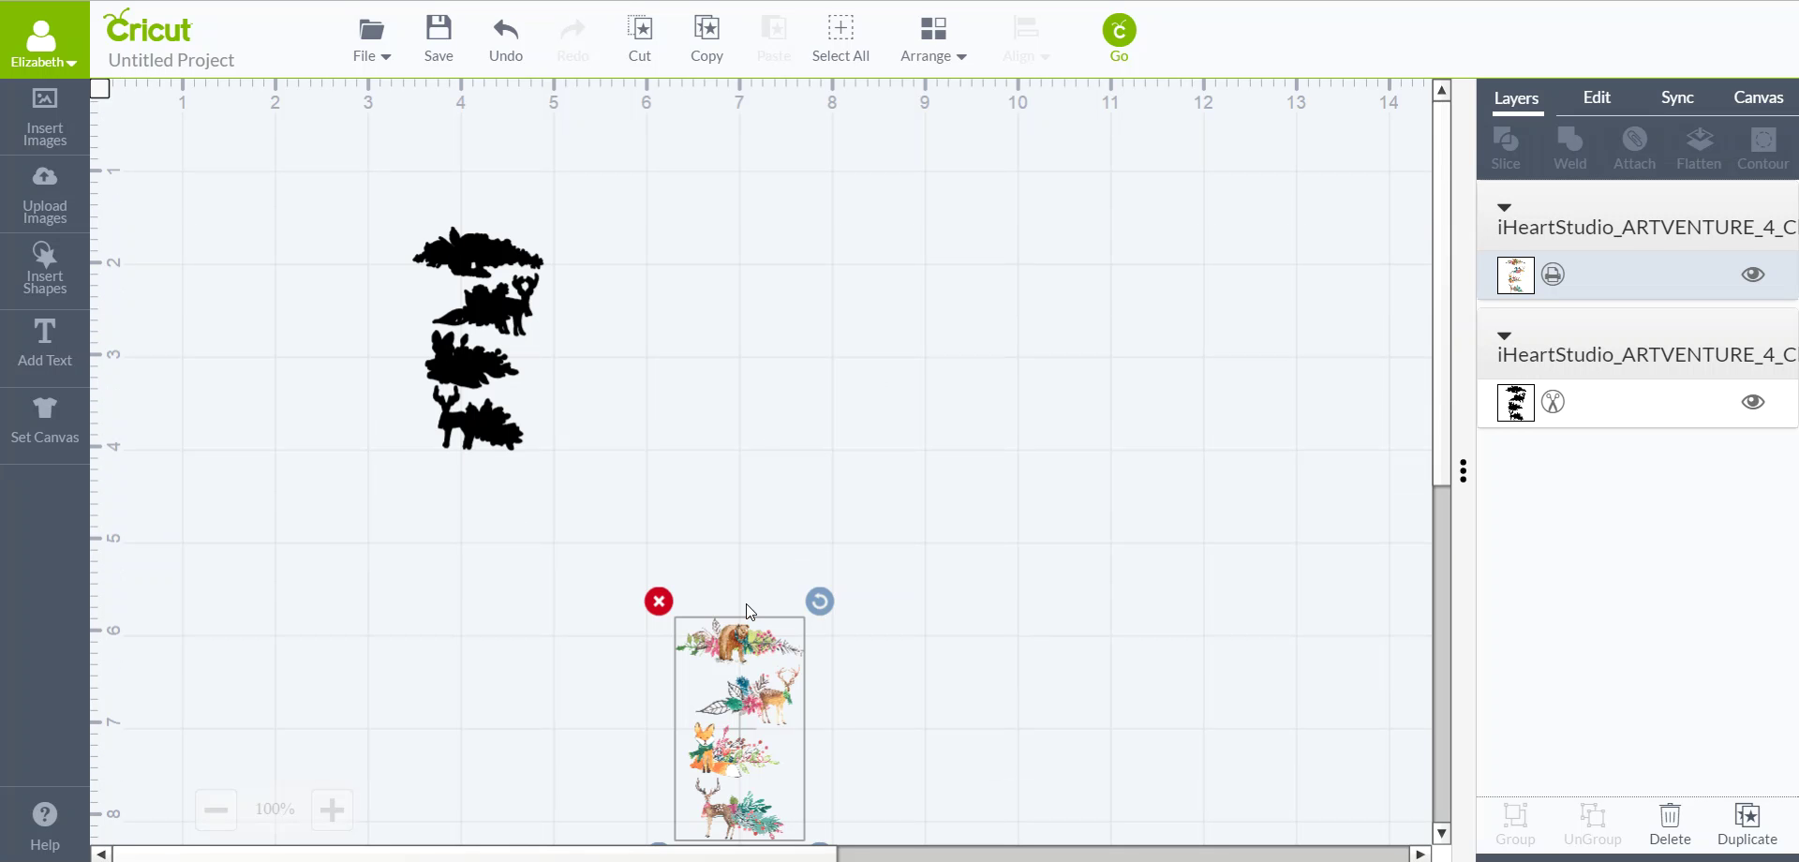
{"action": "left_click", "coordinate": [498, 303]}
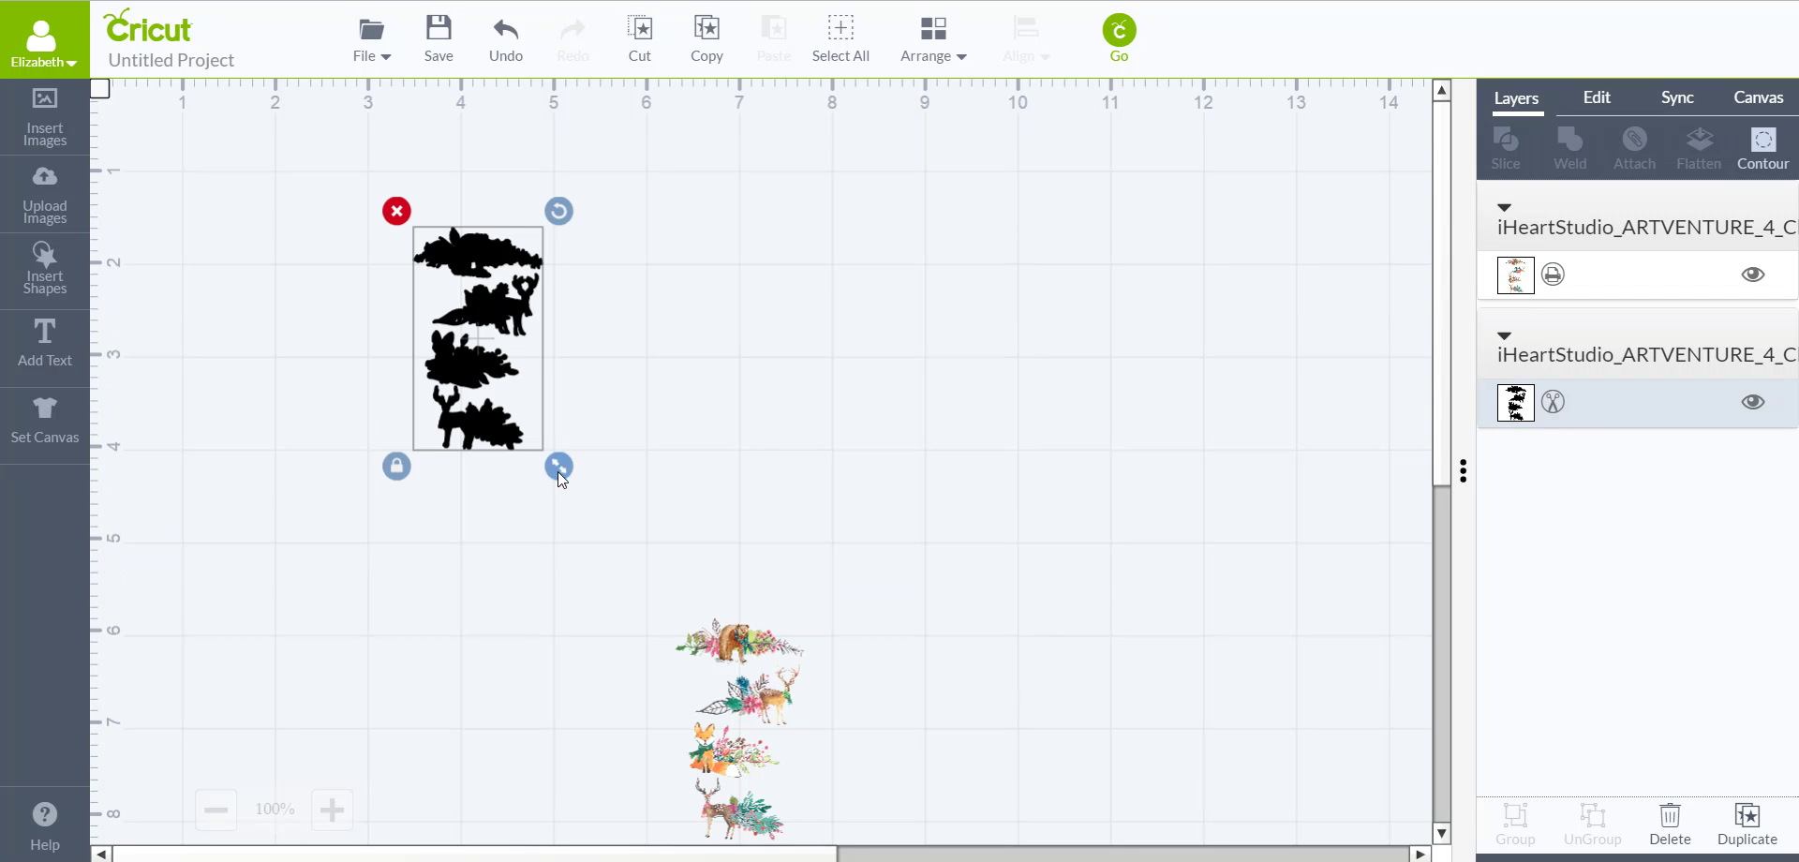
{"action": "left_click_drag", "start_coordinate": [557, 471], "coordinate": [653, 600]}
{"action": "left_click", "coordinate": [488, 403]}
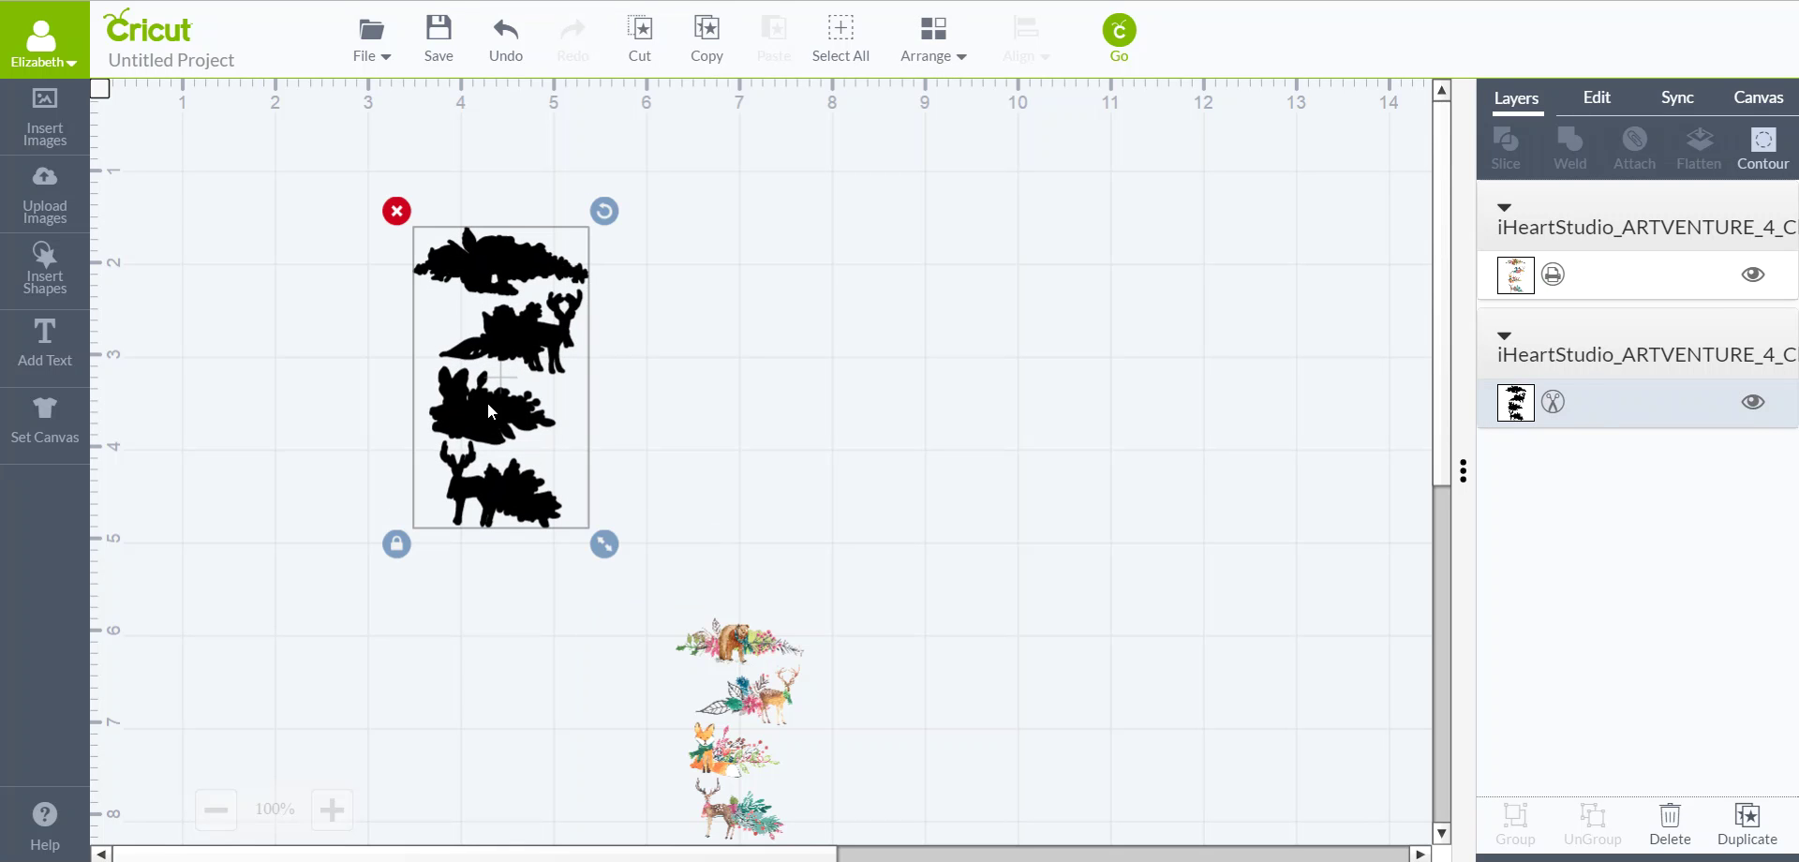
- Move the black silhouette image to about X 2.22, Y 0.34 in and set its height to 6 in
{"action": "left_click", "coordinate": [1597, 97]}
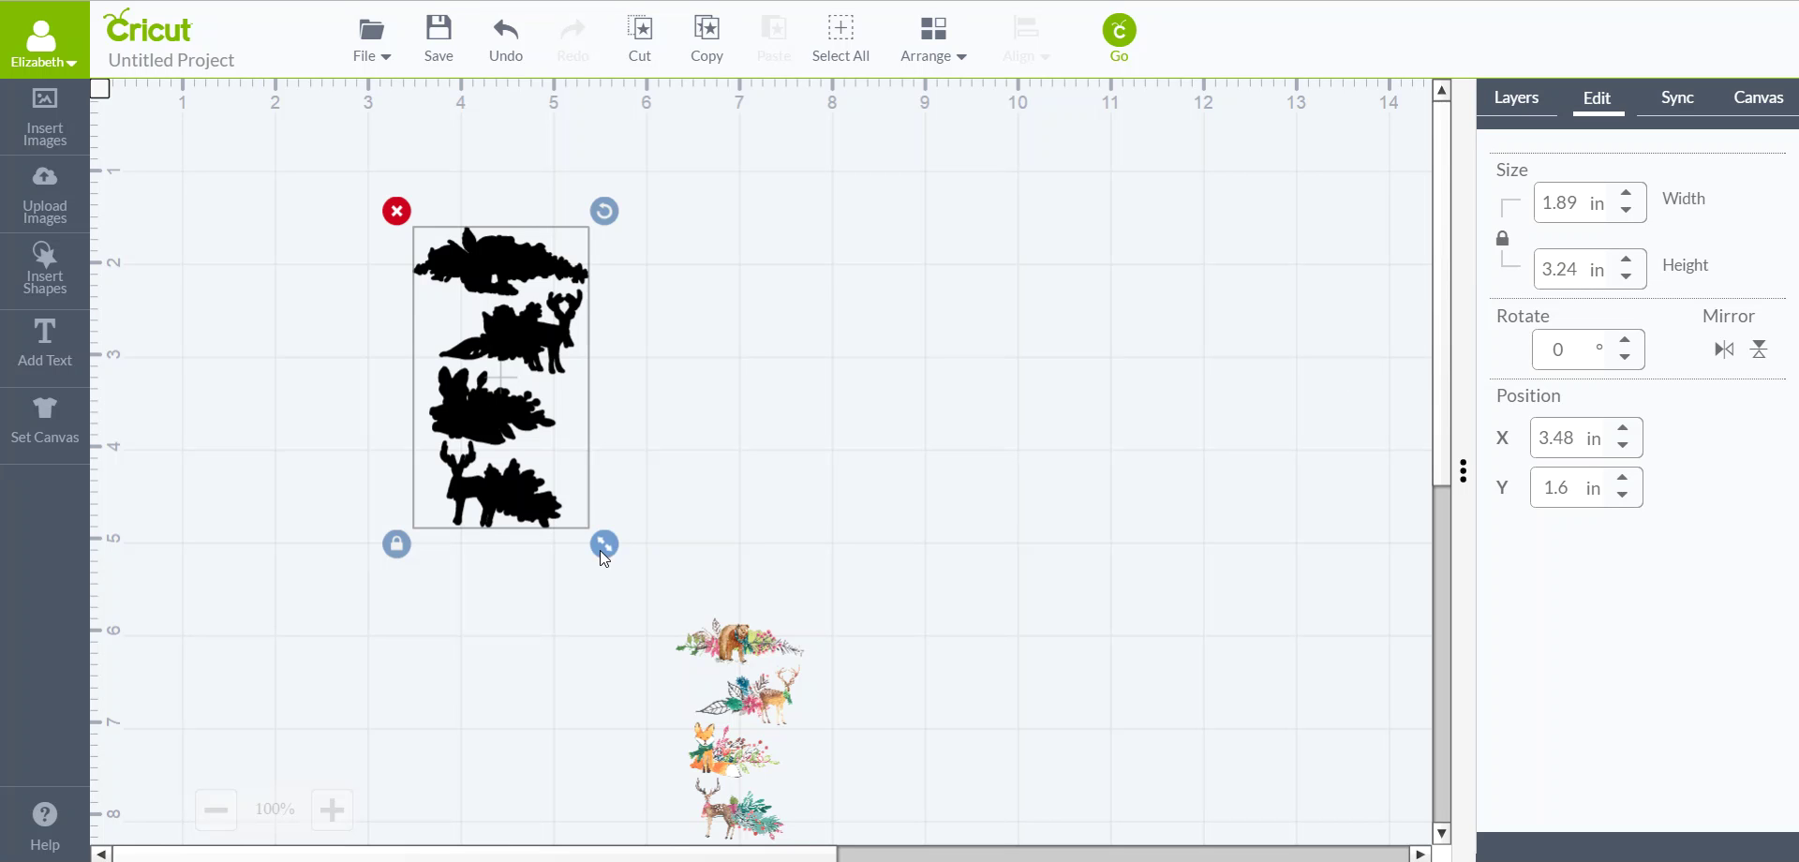
{"action": "left_click_drag", "start_coordinate": [599, 548], "coordinate": [684, 673]}
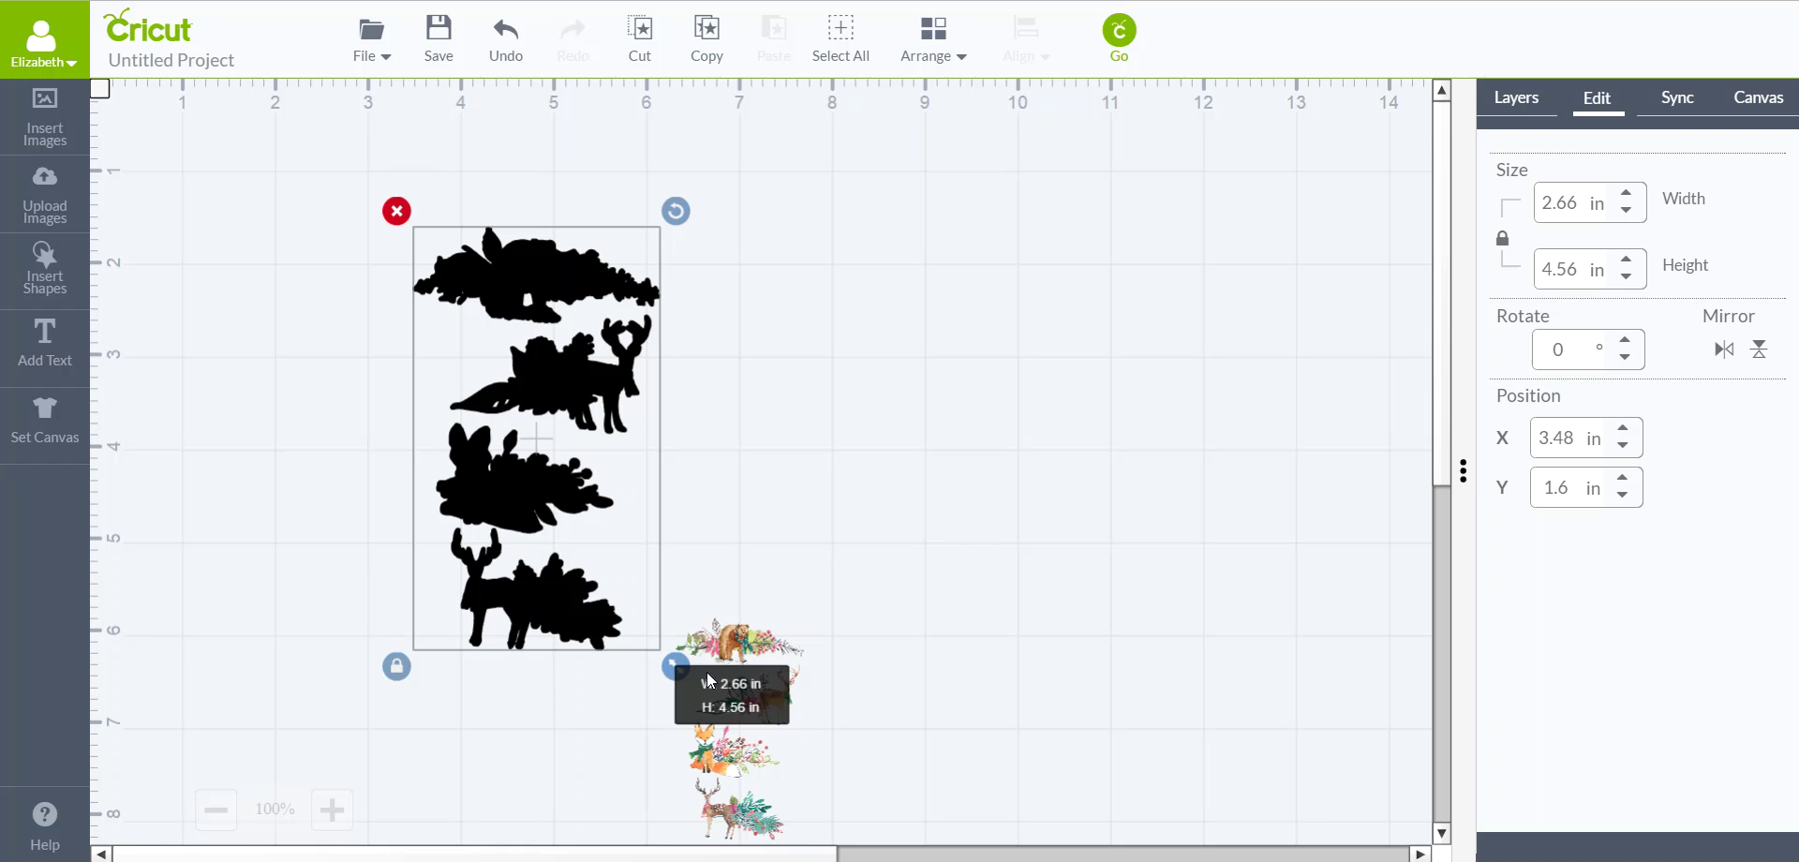
{"action": "left_click_drag", "start_coordinate": [527, 491], "coordinate": [408, 376]}
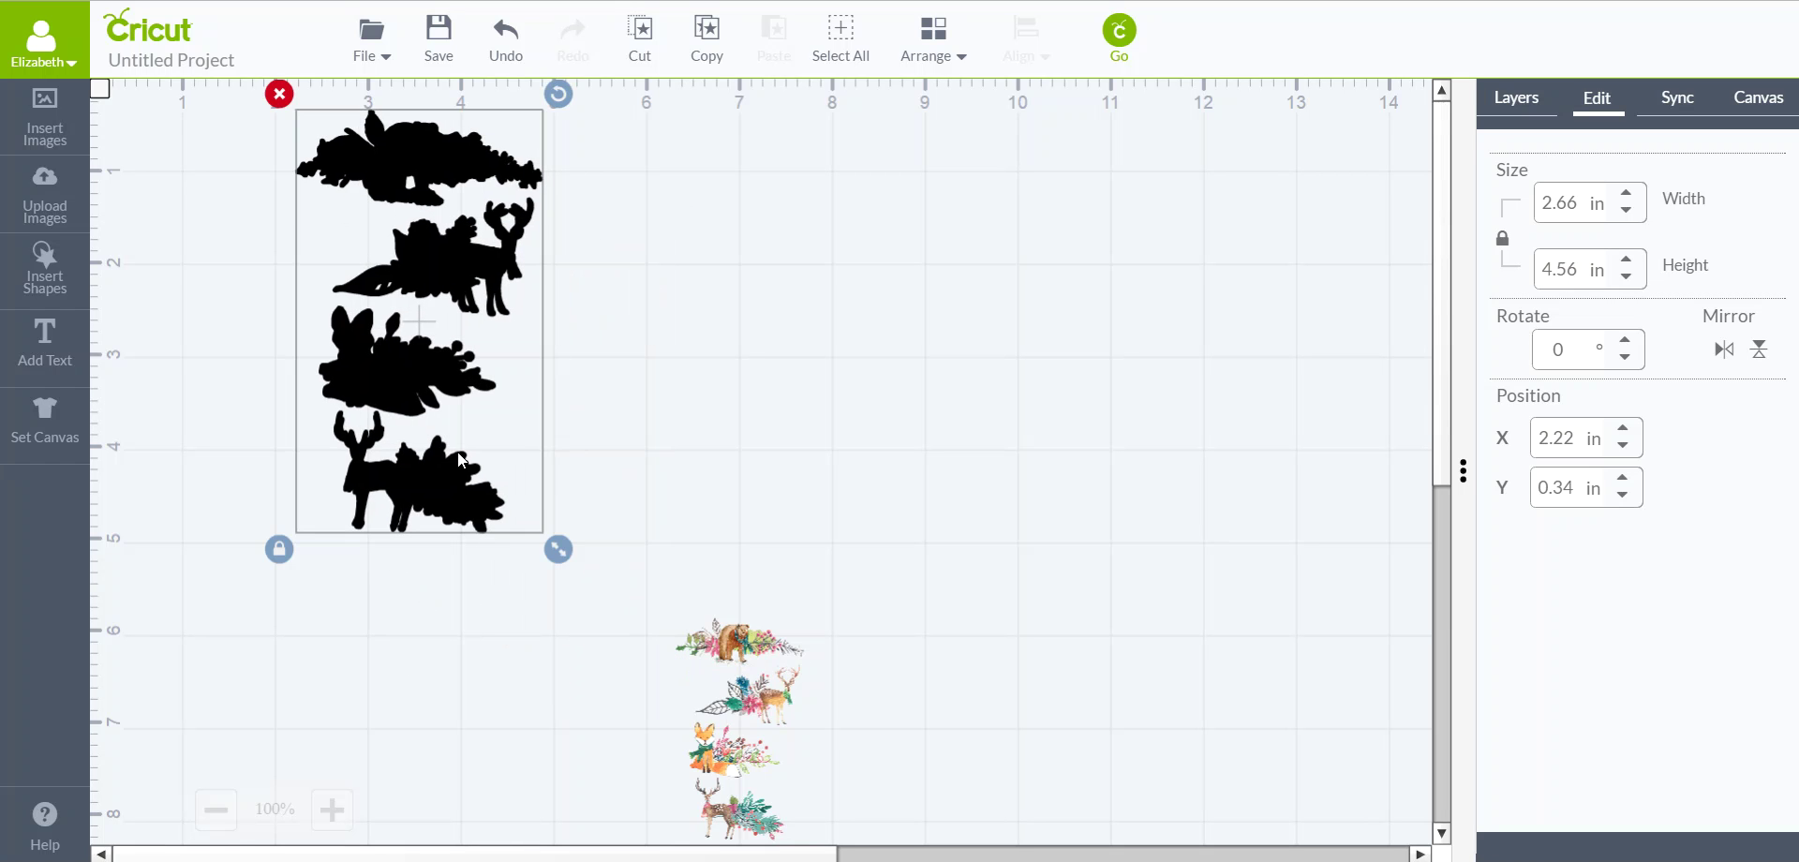
{"action": "left_click_drag", "start_coordinate": [558, 550], "coordinate": [655, 705]}
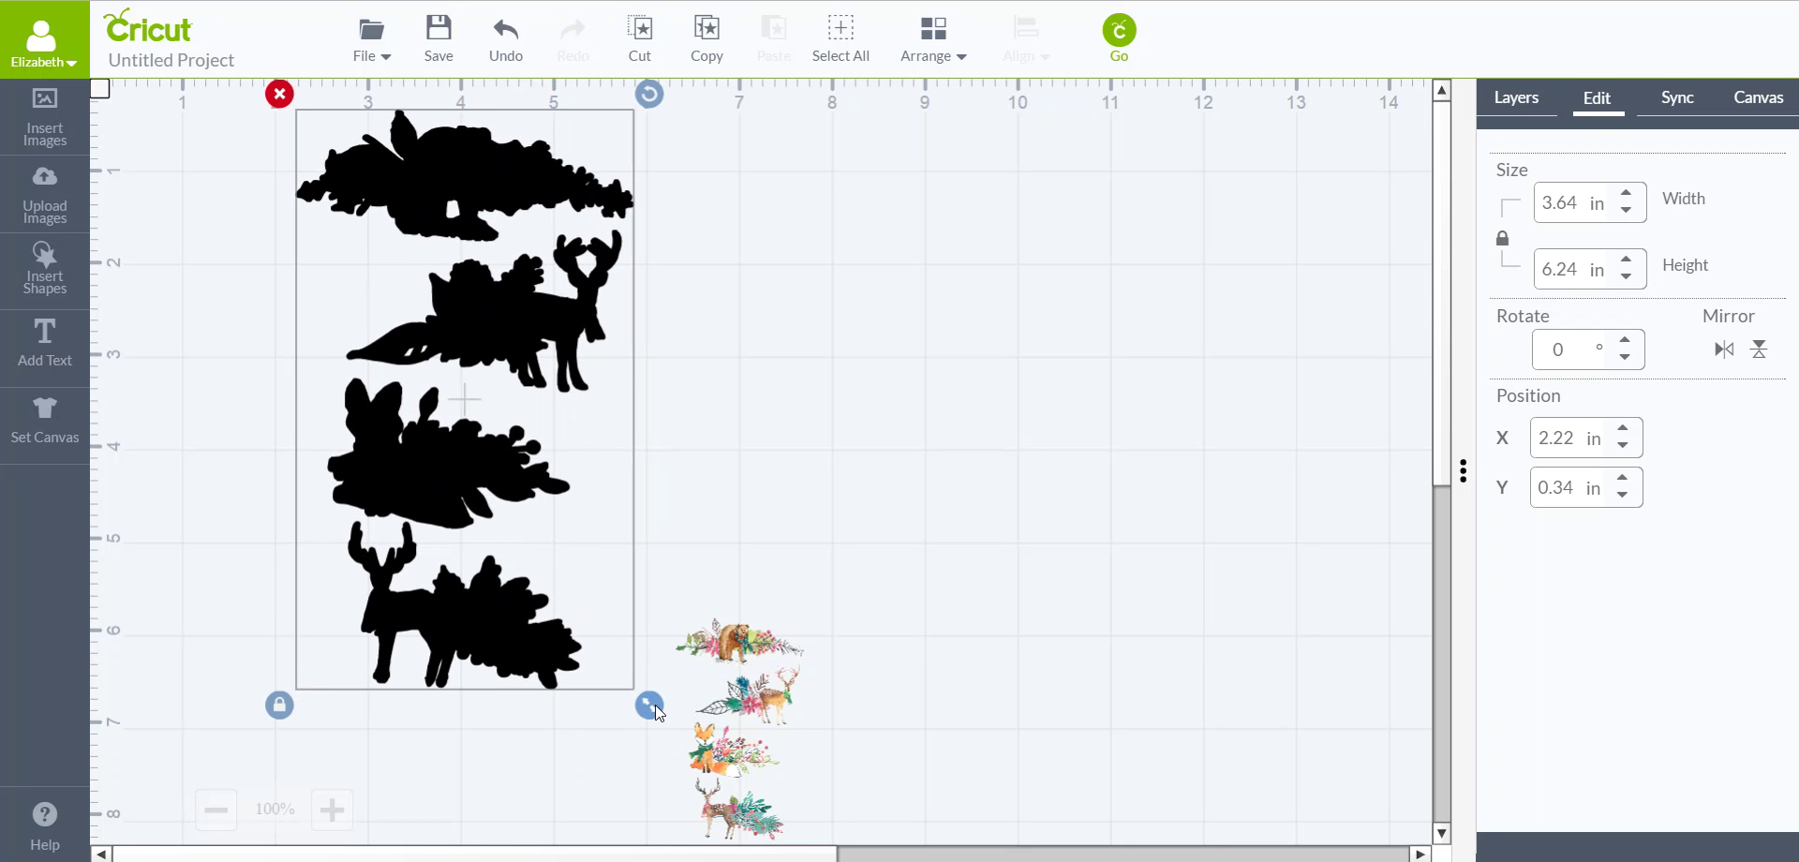
{"action": "left_click", "coordinate": [1583, 270]}
{"action": "type", "text": "6"}
{"action": "key", "text": "Return"}
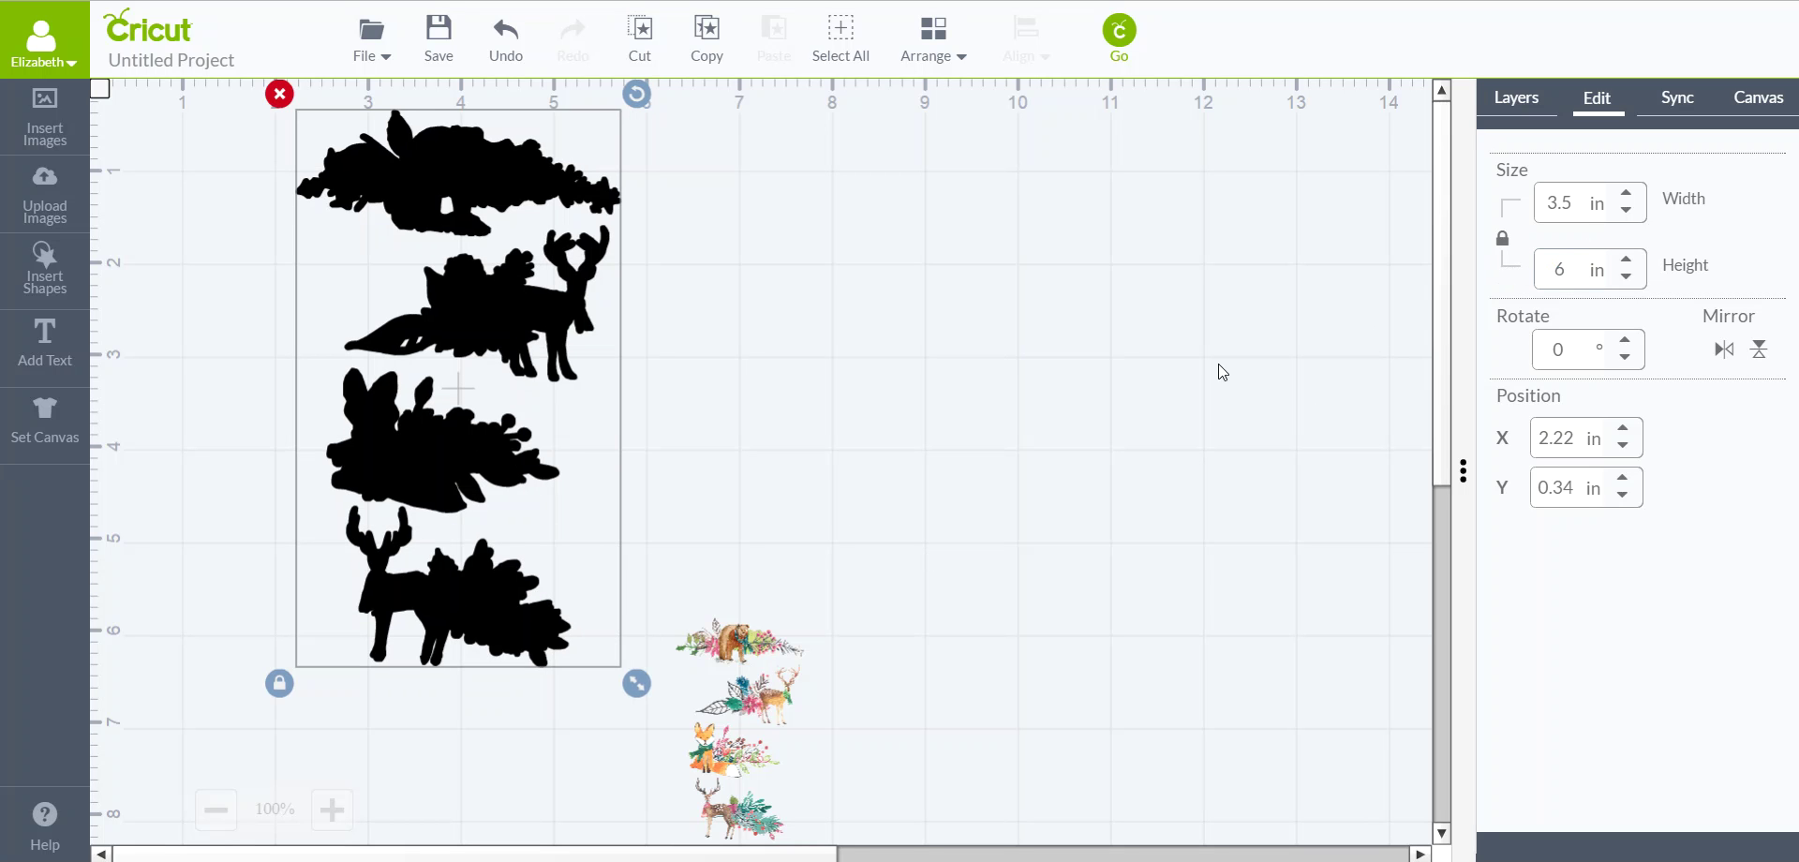
- Recolour the silhouette cut layer white (#ffffff)
{"action": "left_click", "coordinate": [1519, 99]}
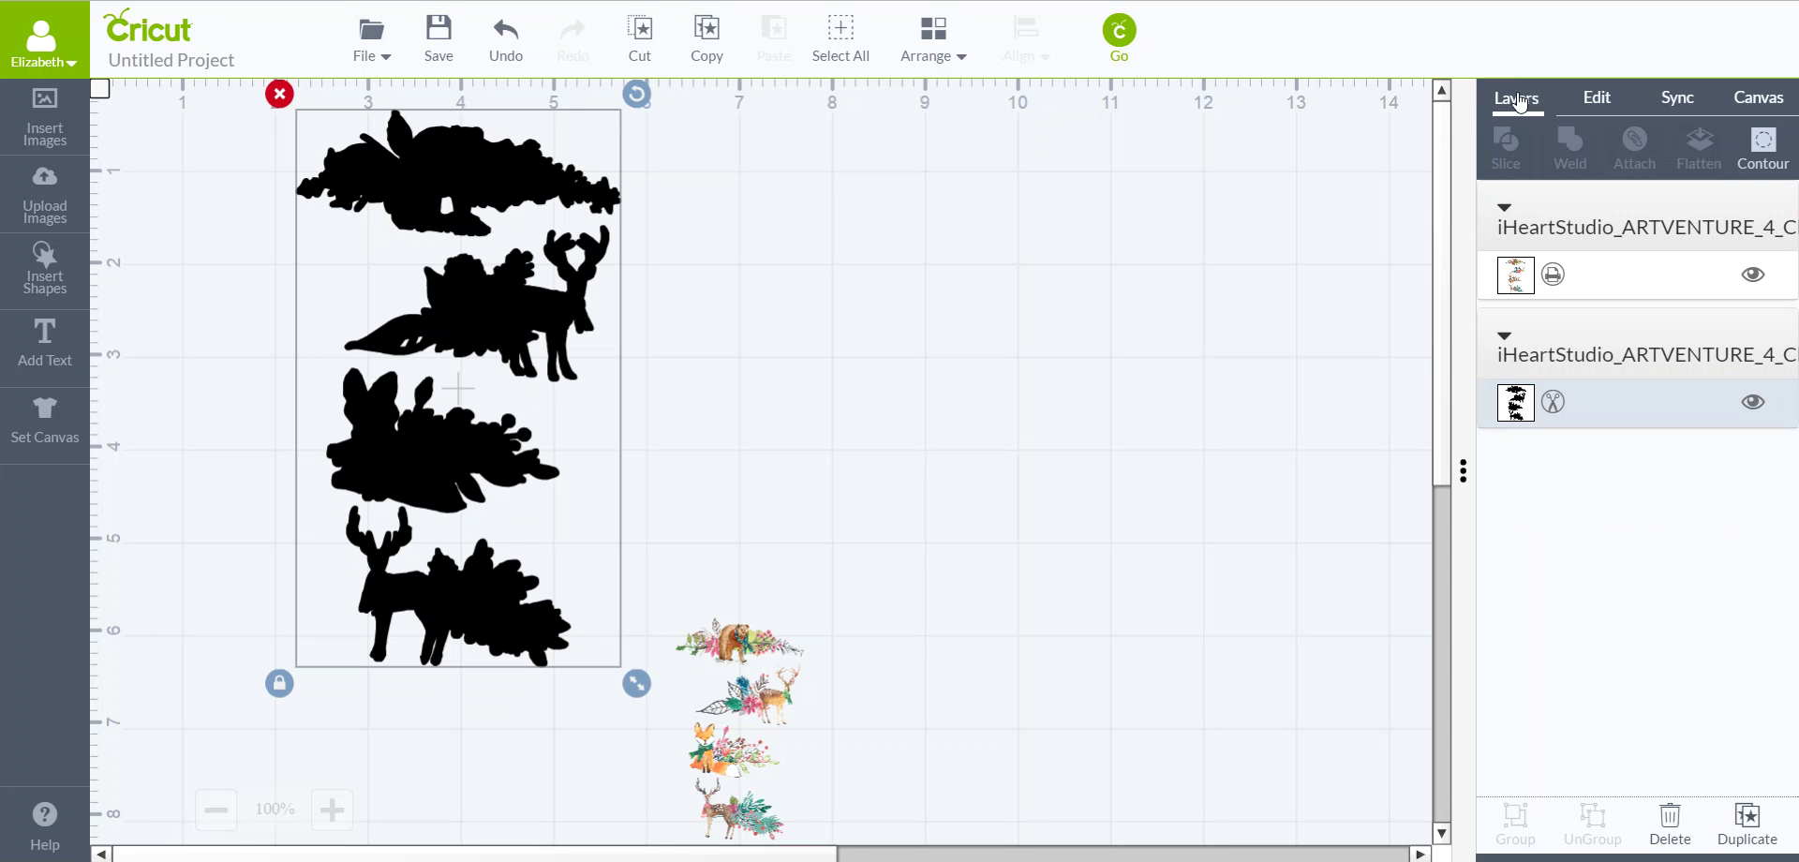
{"action": "left_click", "coordinate": [1519, 403]}
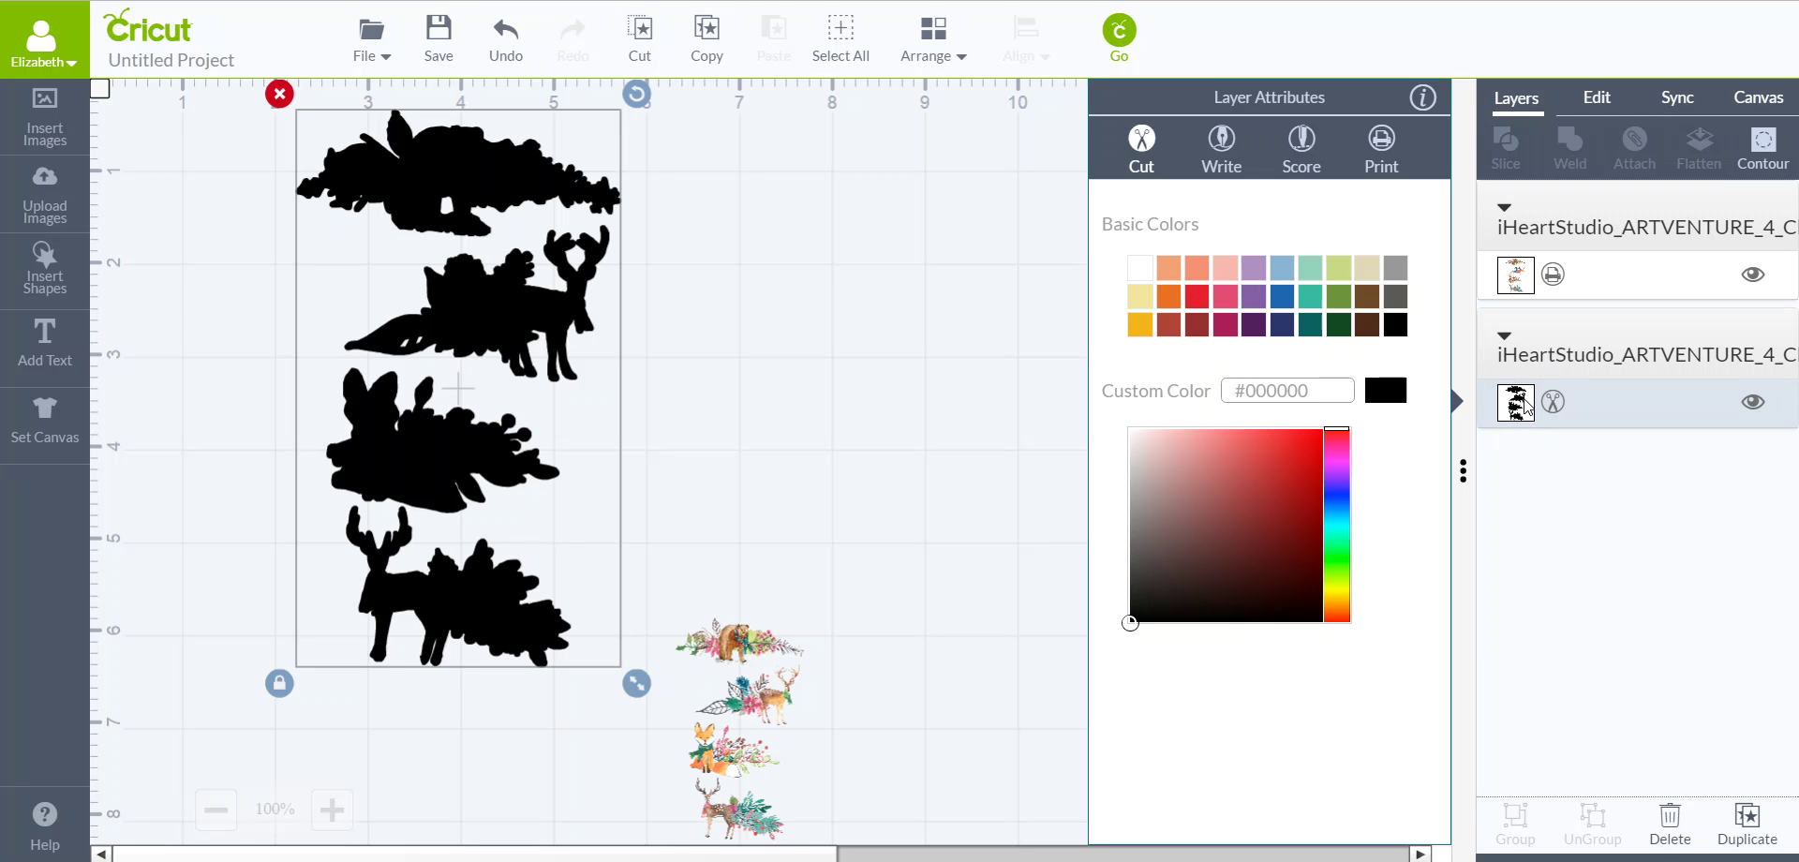
{"action": "left_click", "coordinate": [1130, 263]}
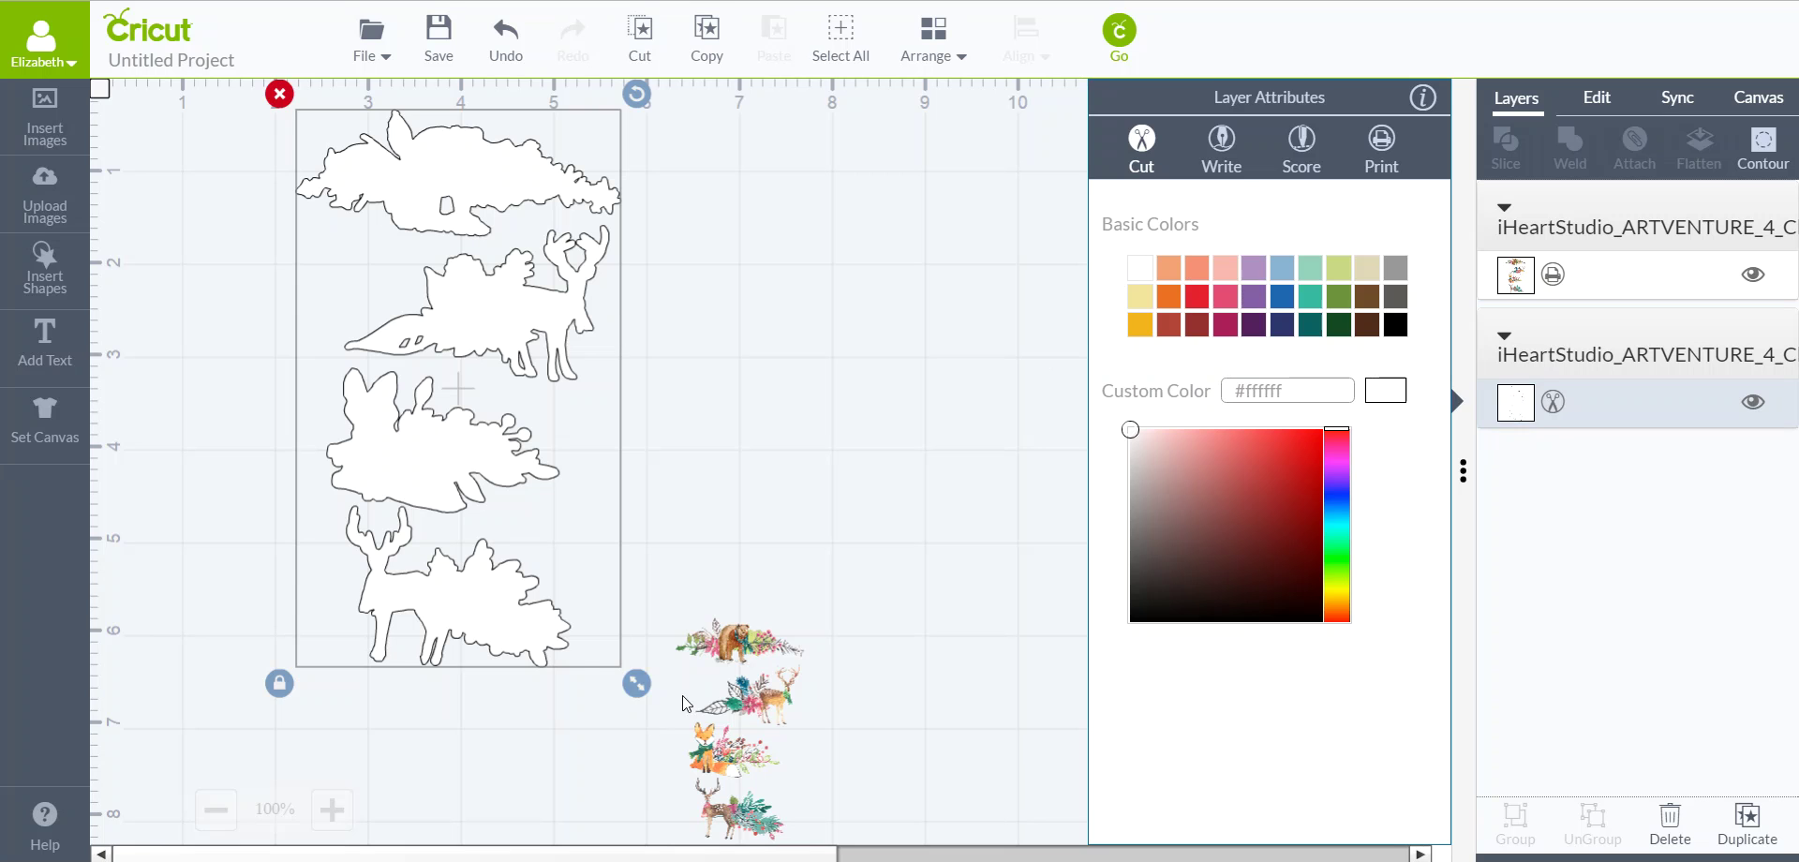
- Move the coloured animal image over the white silhouettes and enlarge it to roughly match them
{"action": "left_click", "coordinate": [745, 641]}
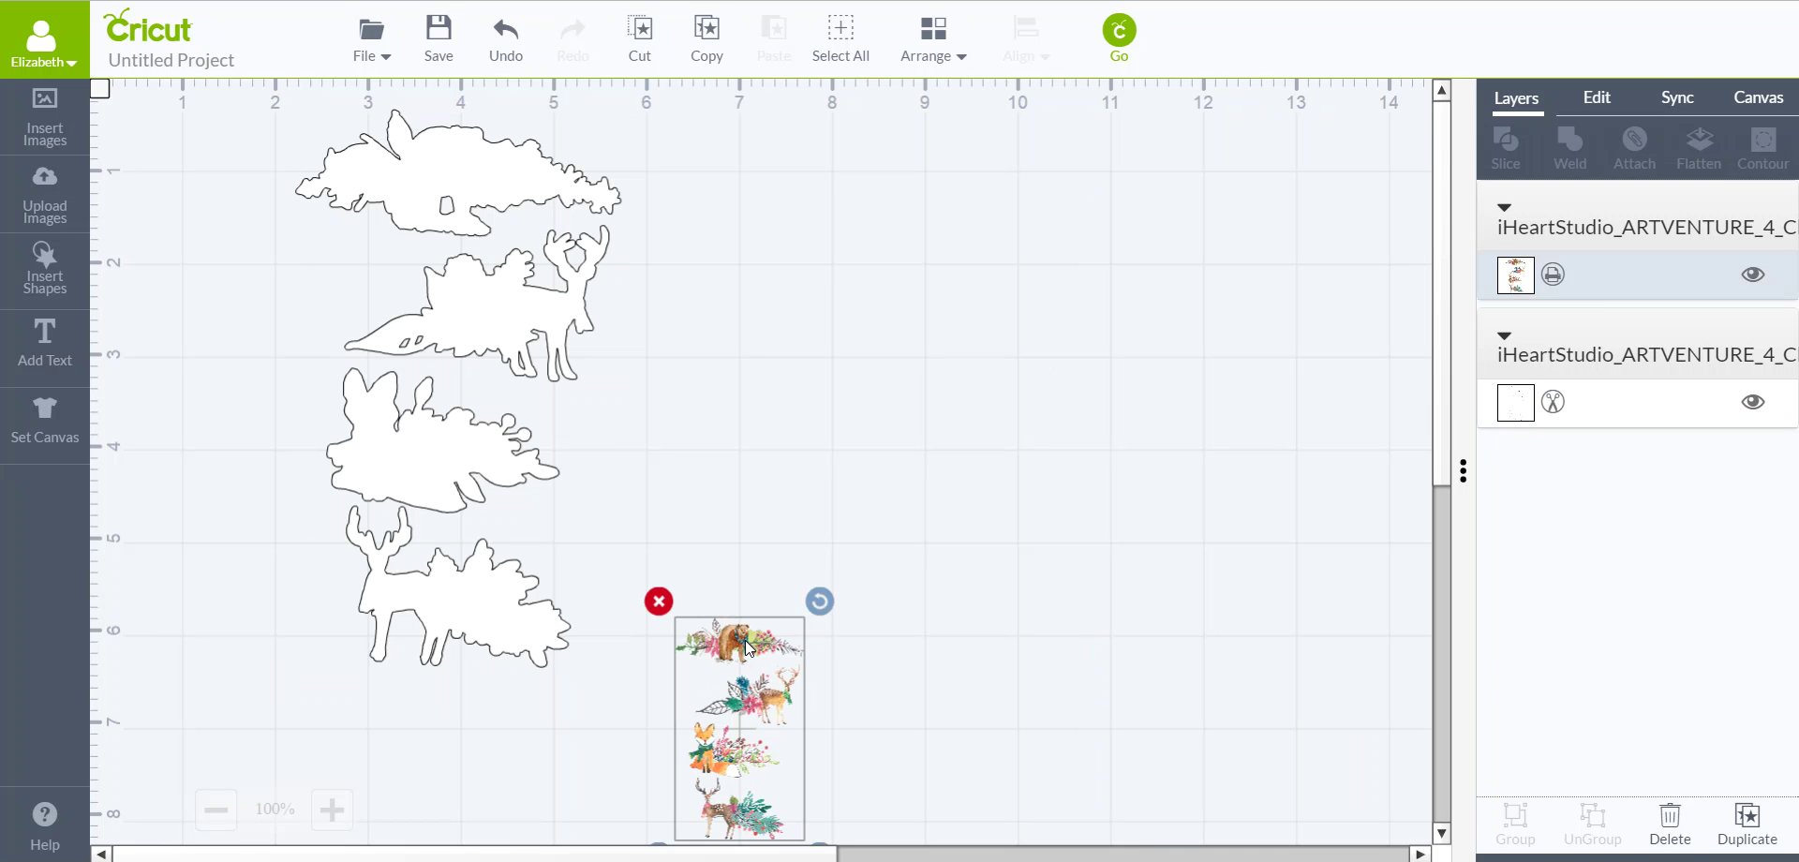
{"action": "left_click_drag", "start_coordinate": [738, 617], "coordinate": [389, 176]}
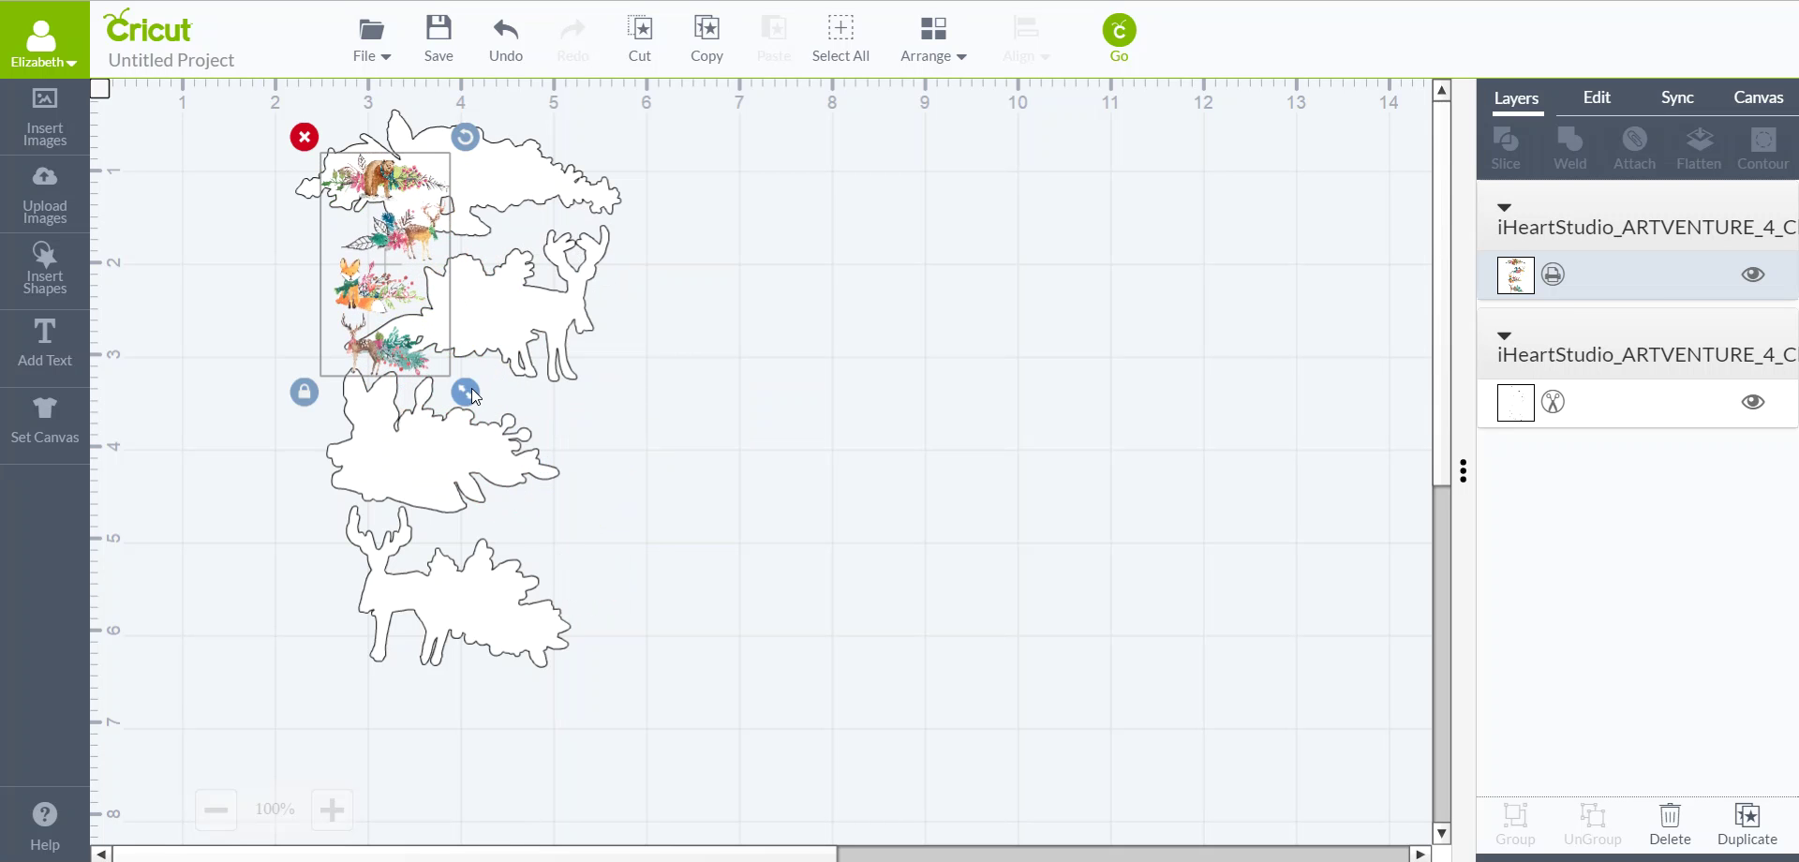
{"action": "left_click_drag", "start_coordinate": [468, 394], "coordinate": [639, 856]}
{"action": "left_click_drag", "start_coordinate": [491, 593], "coordinate": [481, 607]}
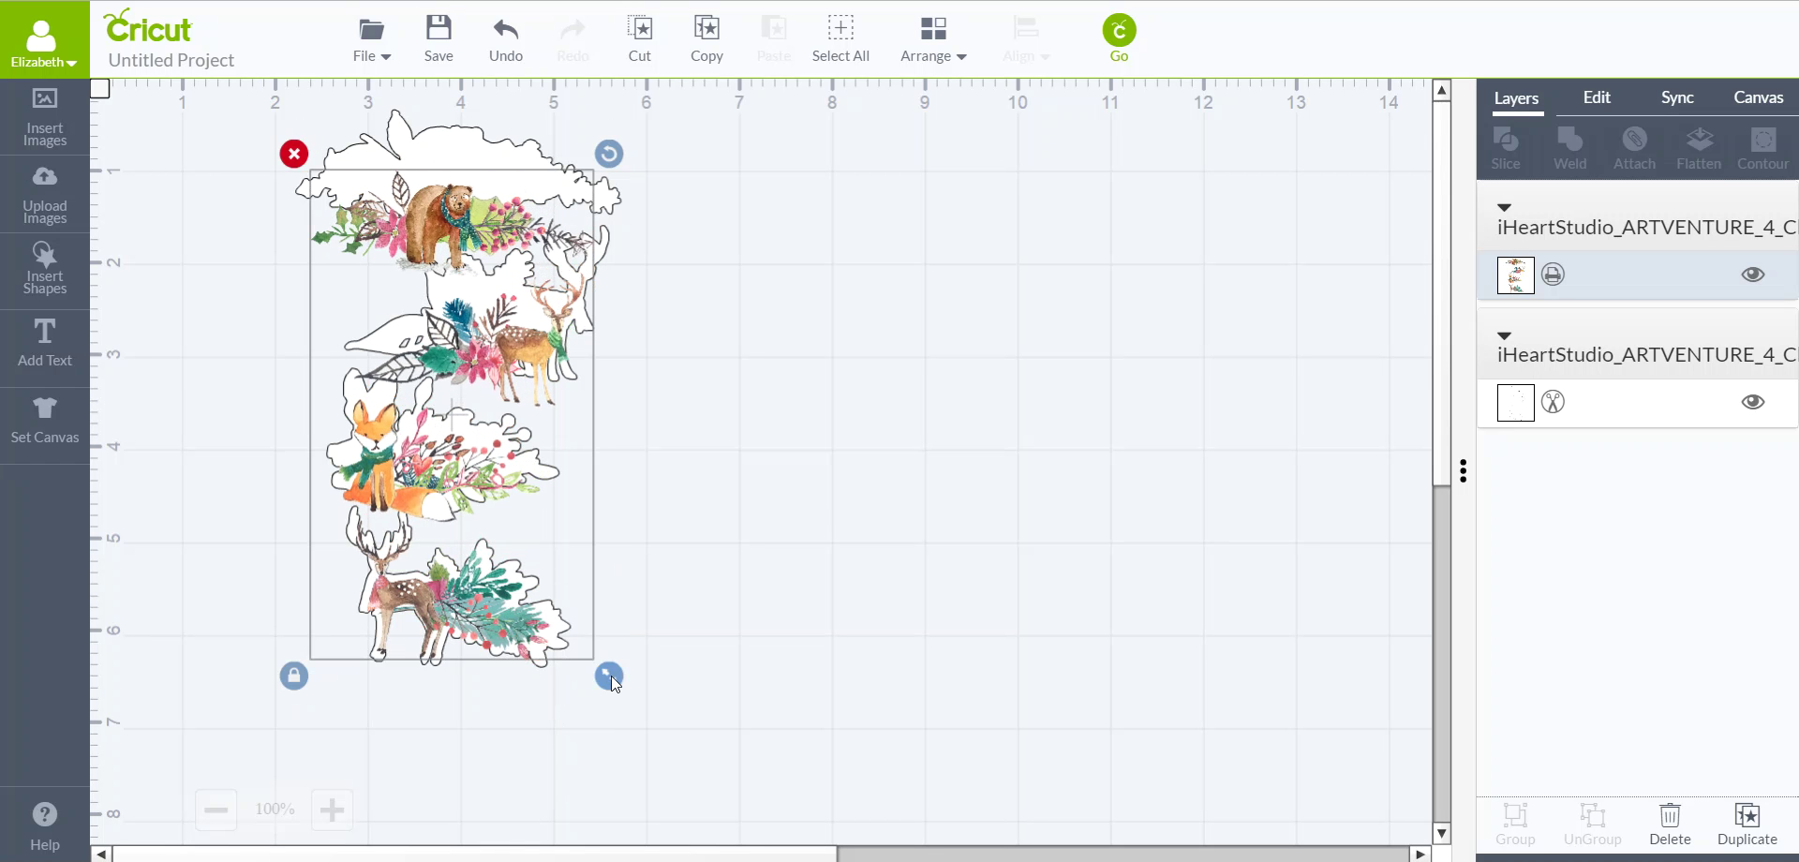
- Fine-tune the coloured image's size and position so each animal sits evenly inside its white silhouette
{"action": "left_click_drag", "start_coordinate": [620, 688], "coordinate": [644, 729]}
{"action": "left_click_drag", "start_coordinate": [483, 658], "coordinate": [467, 573]}
{"action": "left_click_drag", "start_coordinate": [637, 677], "coordinate": [649, 705]}
{"action": "mouse_move", "coordinate": [506, 643]}
{"action": "left_mouse_down"}
{"action": "mouse_move", "coordinate": [488, 621]}
{"action": "mouse_move", "coordinate": [499, 636]}
{"action": "left_mouse_up"}
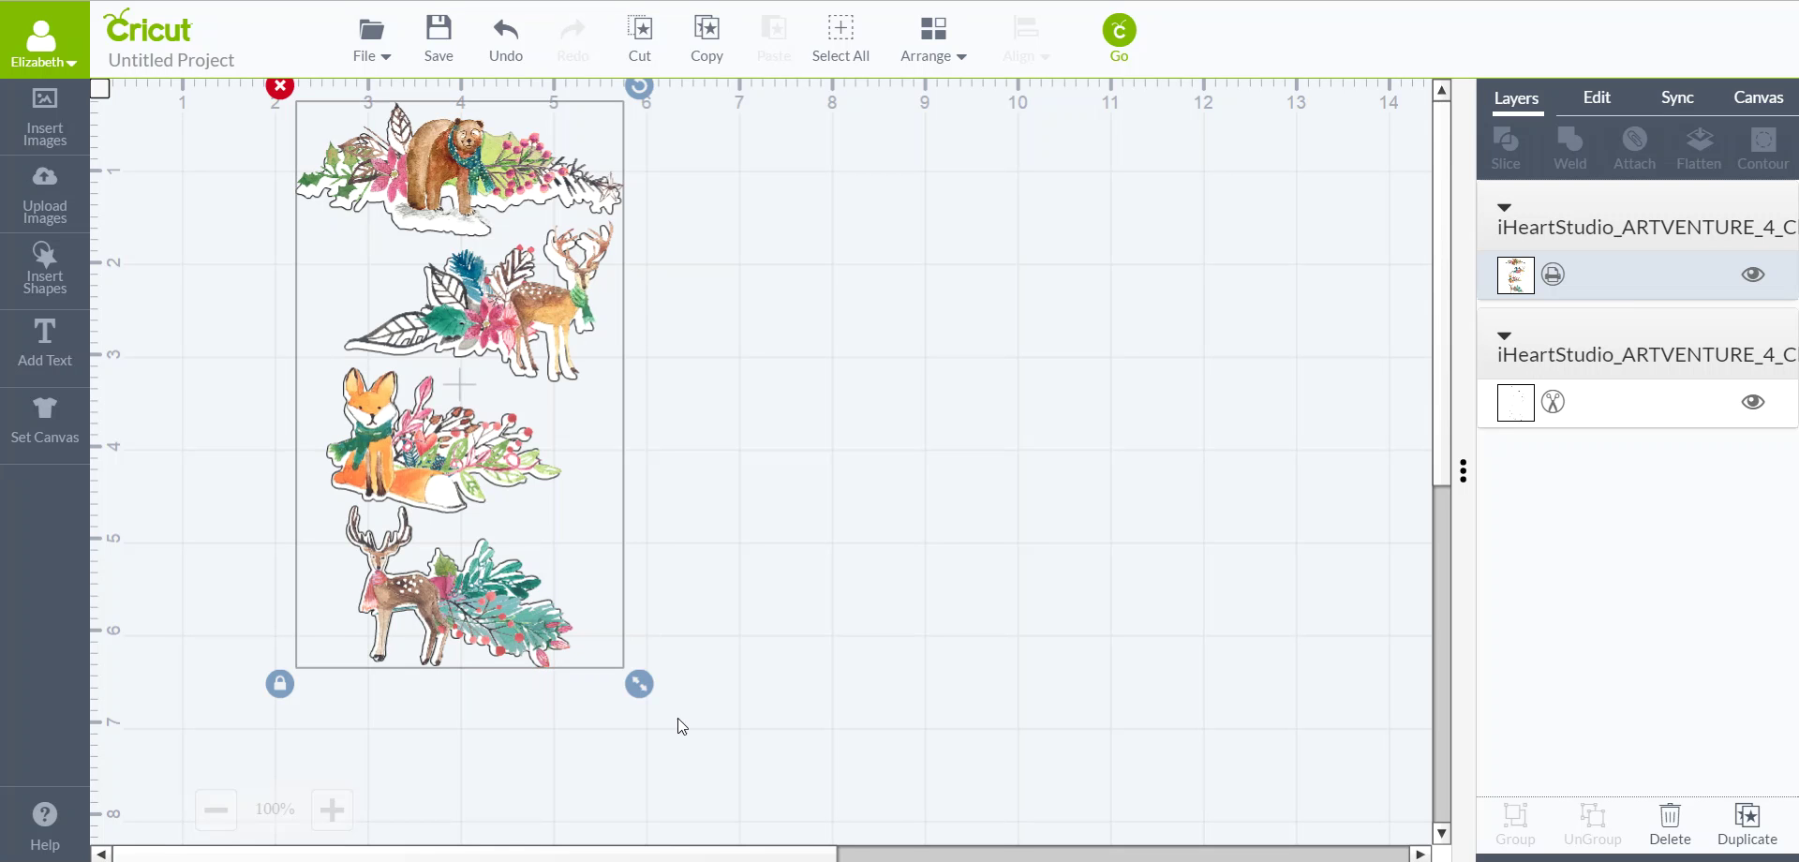
{"action": "left_click_drag", "start_coordinate": [645, 684], "coordinate": [639, 680]}
{"action": "left_click_drag", "start_coordinate": [527, 645], "coordinate": [526, 645]}
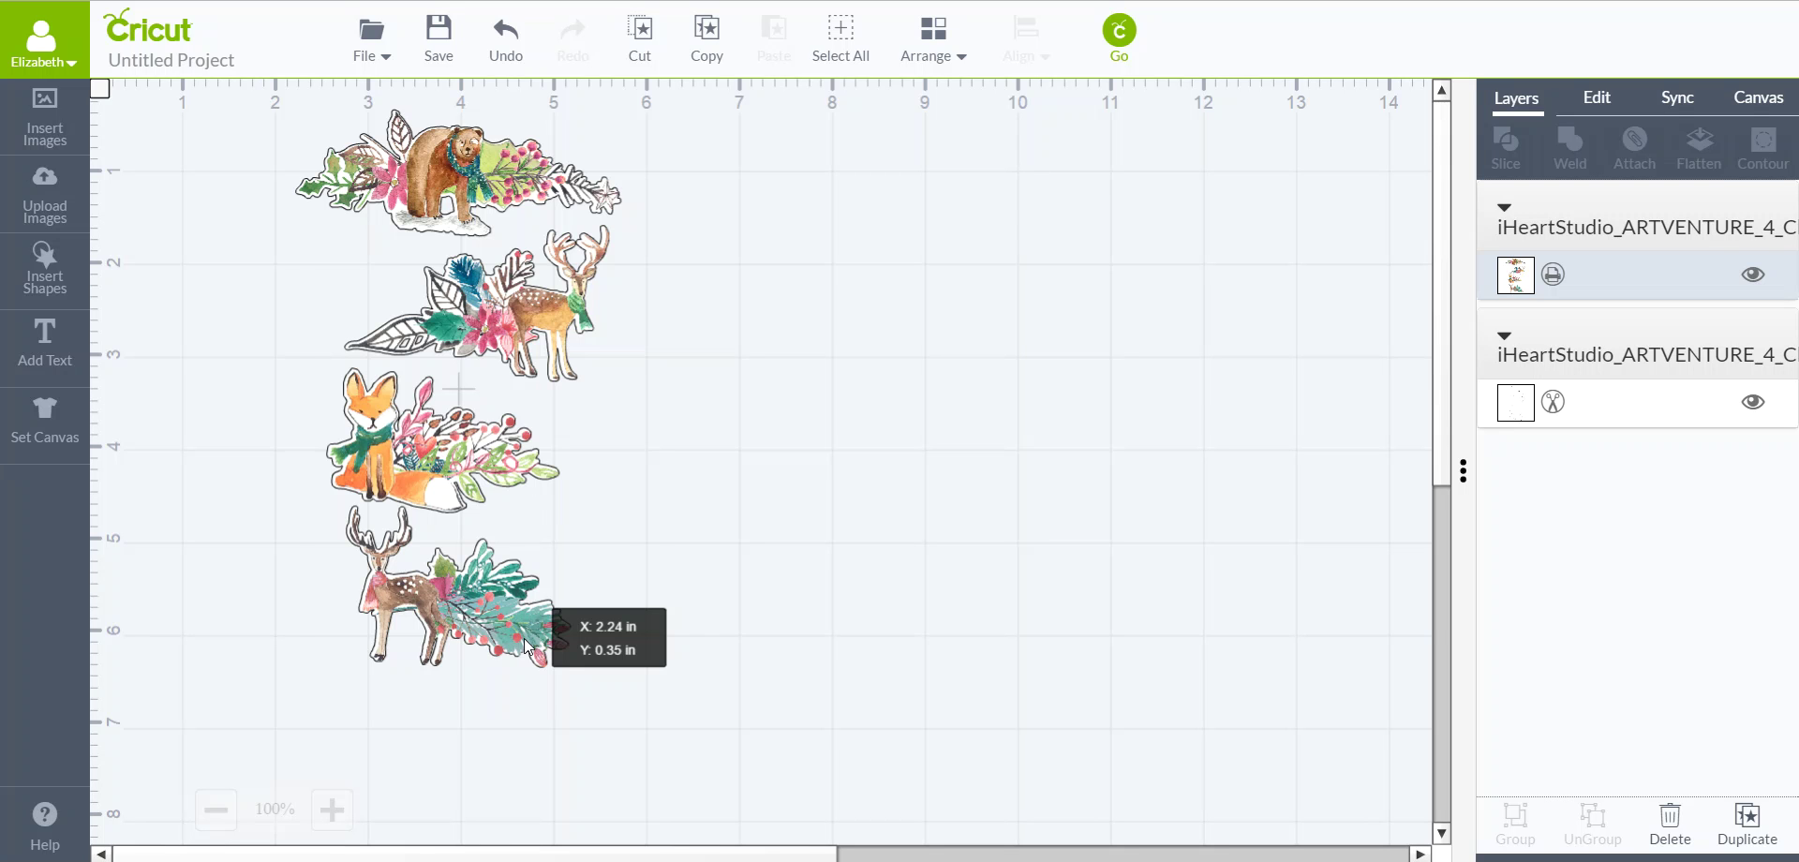
{"action": "left_click_drag", "start_coordinate": [524, 638], "coordinate": [525, 638]}
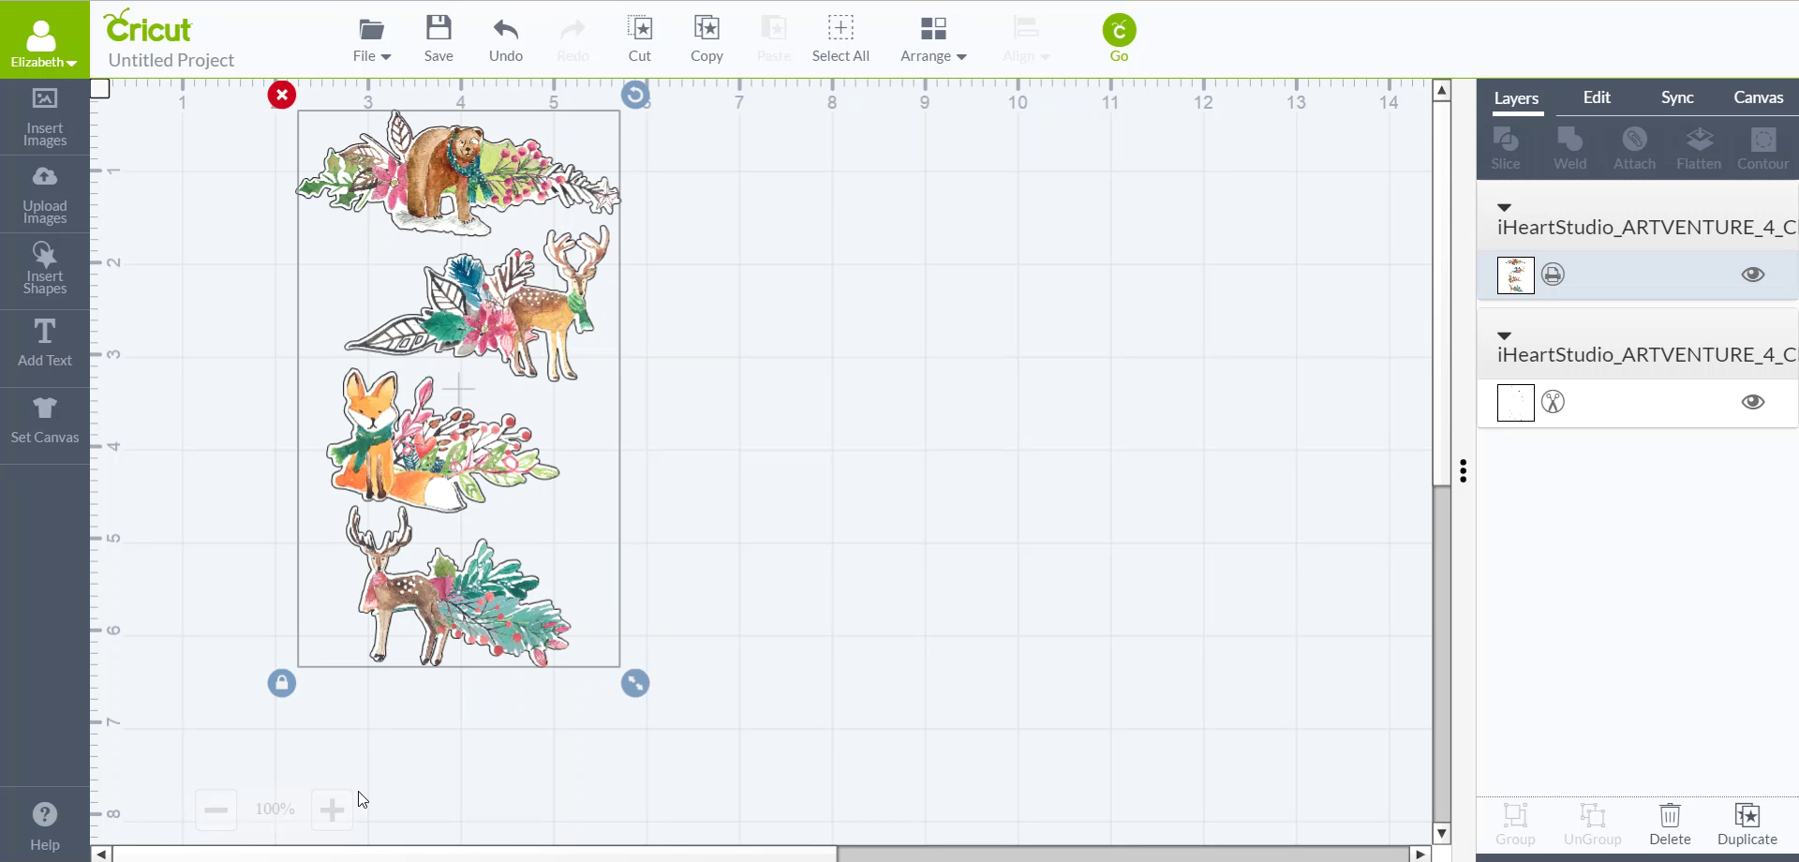
{"action": "left_click", "coordinate": [437, 796]}
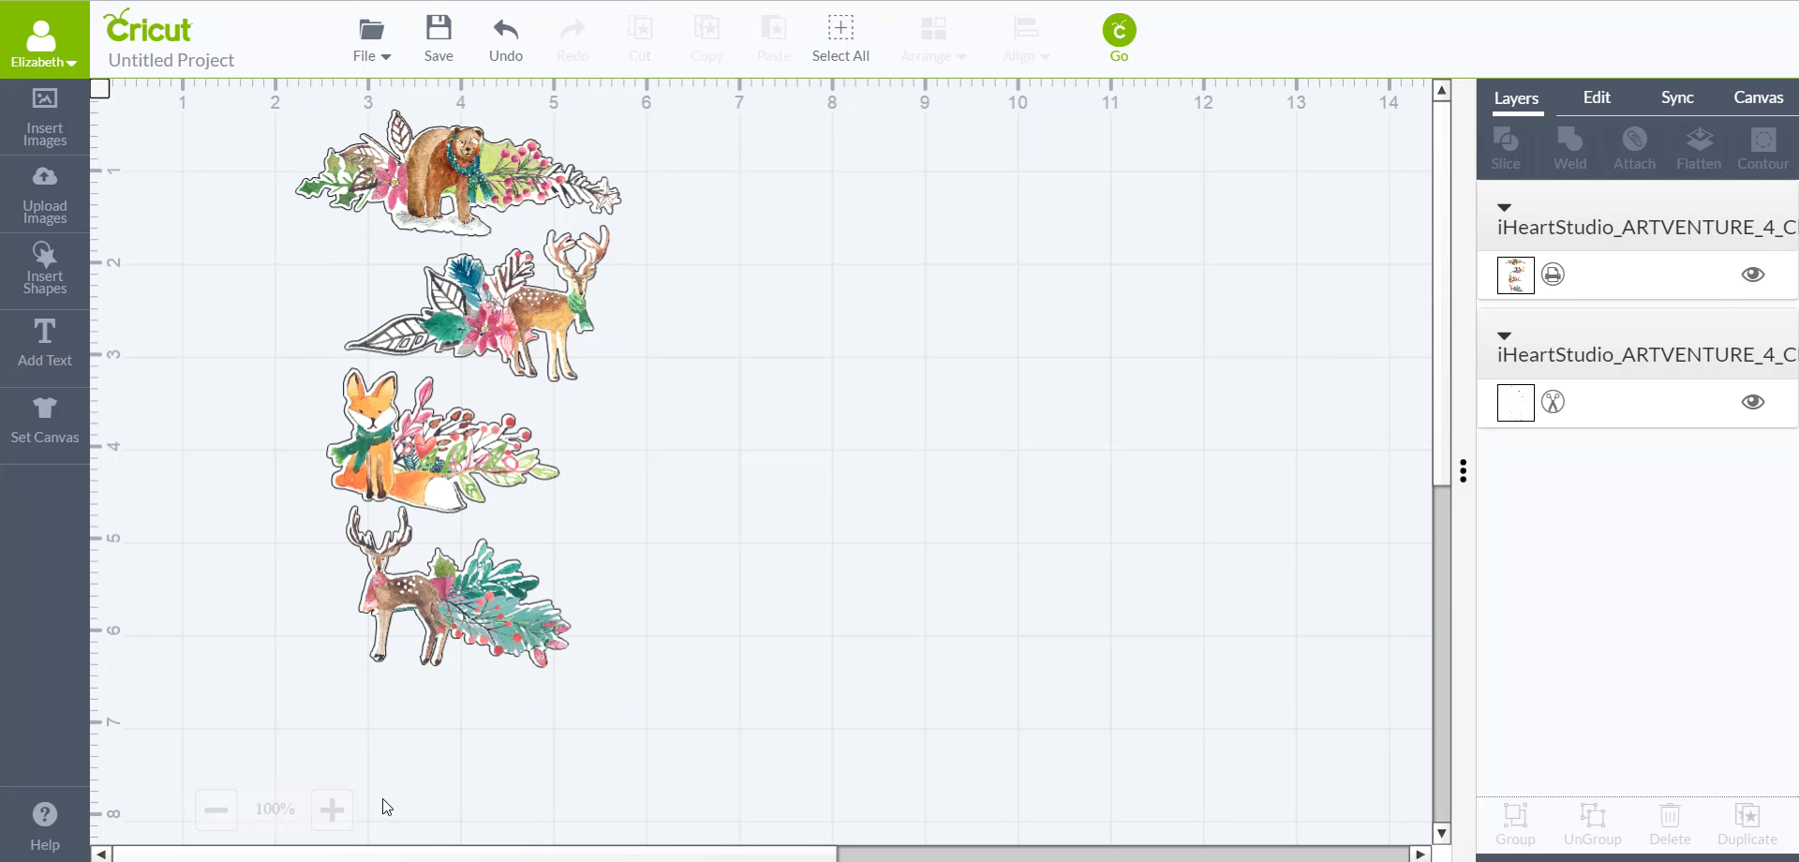
- Try to flatten the coloured print layer with the white silhouette layer, and undo the flattening
{"action": "left_click", "coordinate": [334, 816]}
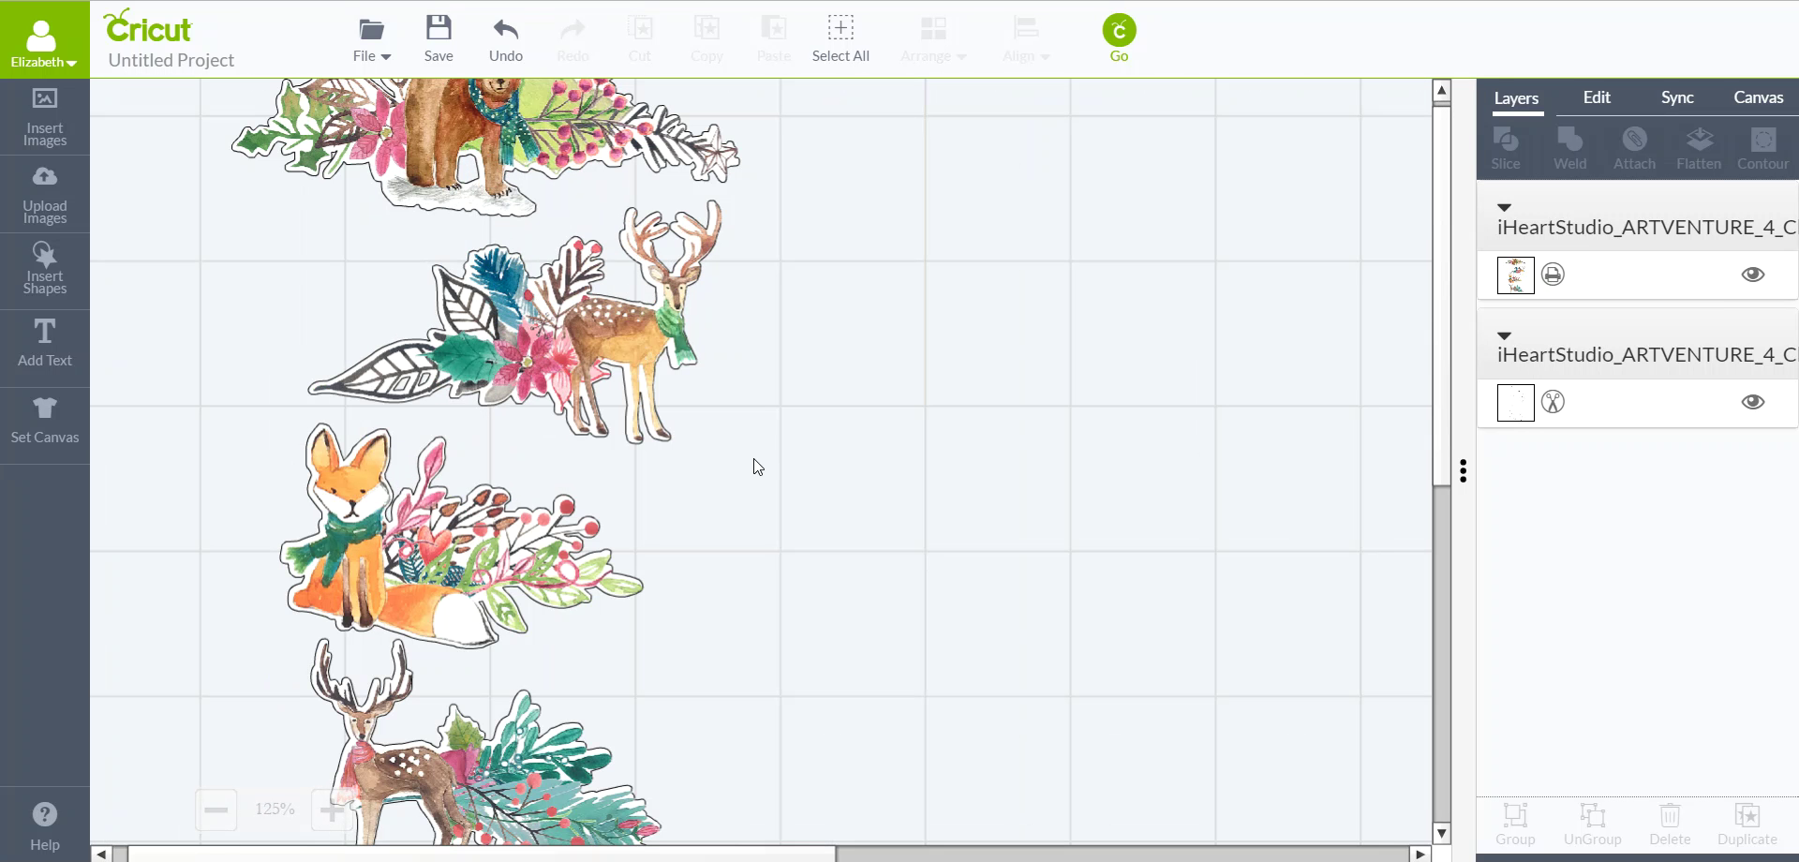
{"action": "left_click", "coordinate": [1525, 276]}
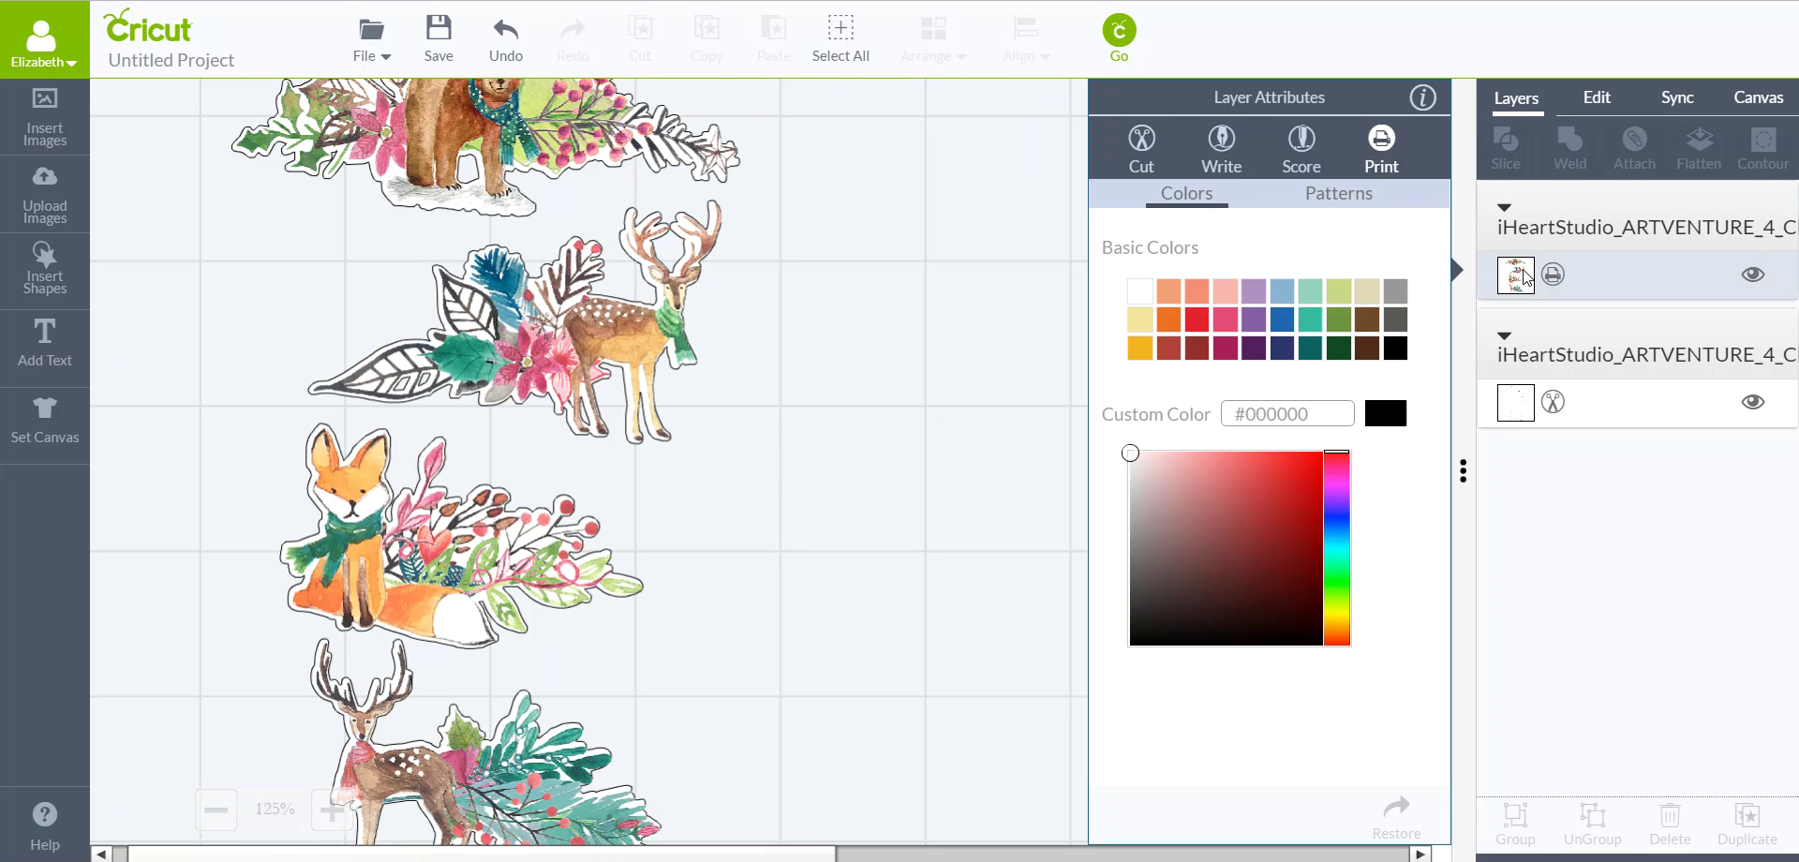
{"action": "left_click", "coordinate": [1515, 408]}
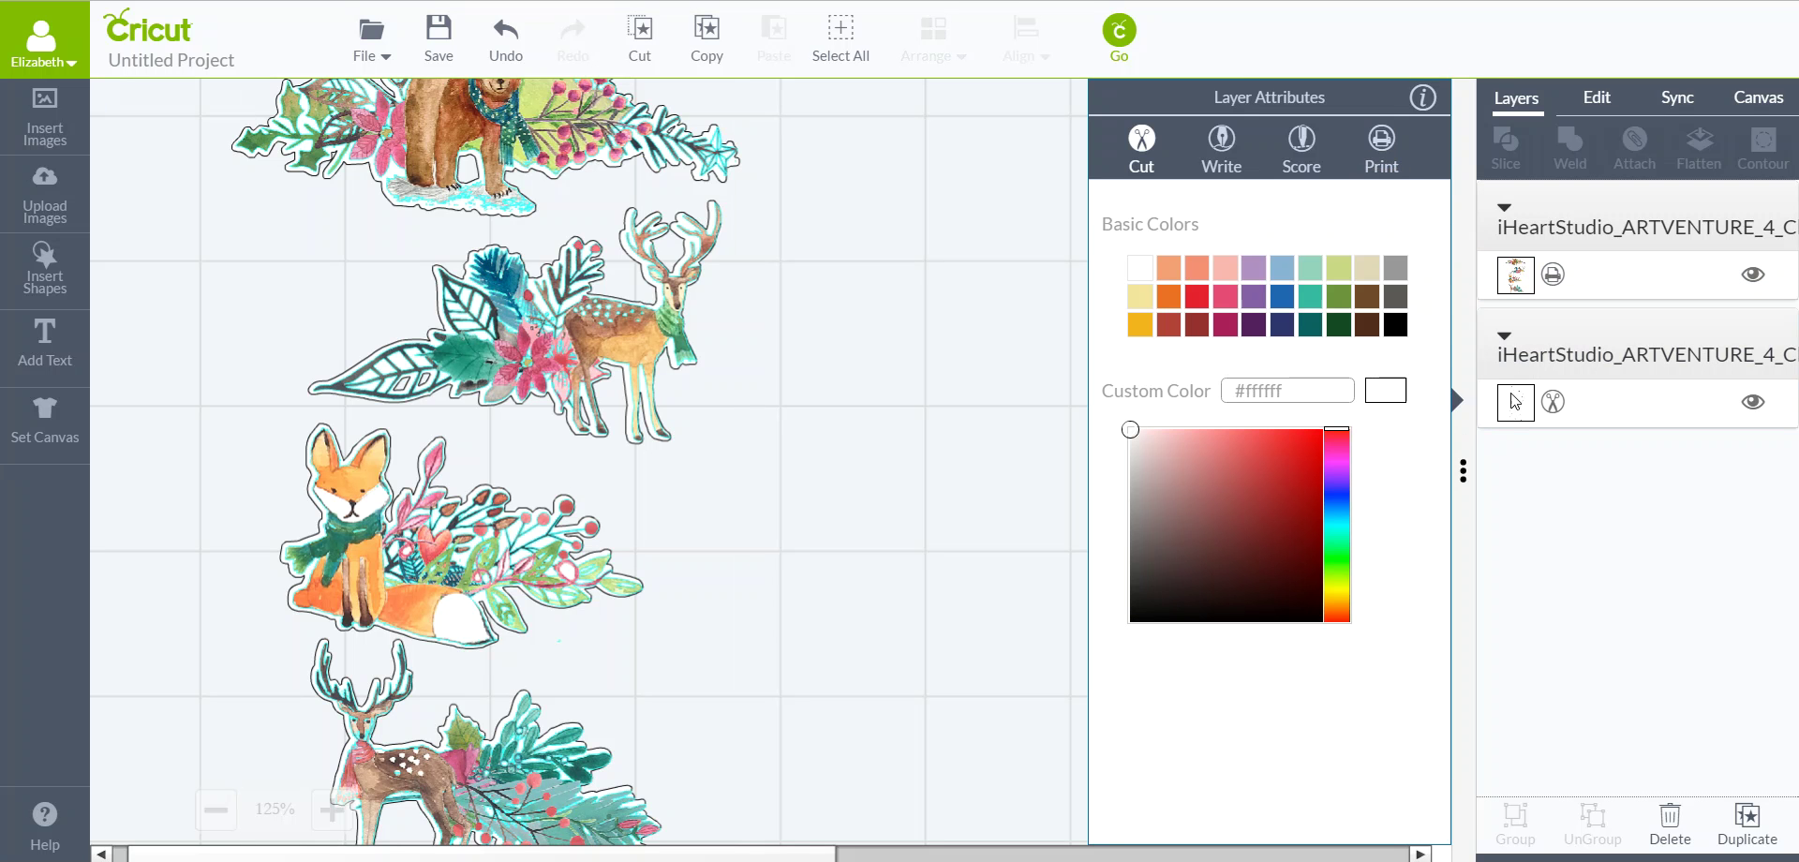
{"action": "left_click", "coordinate": [1487, 284], "text": "shift"}
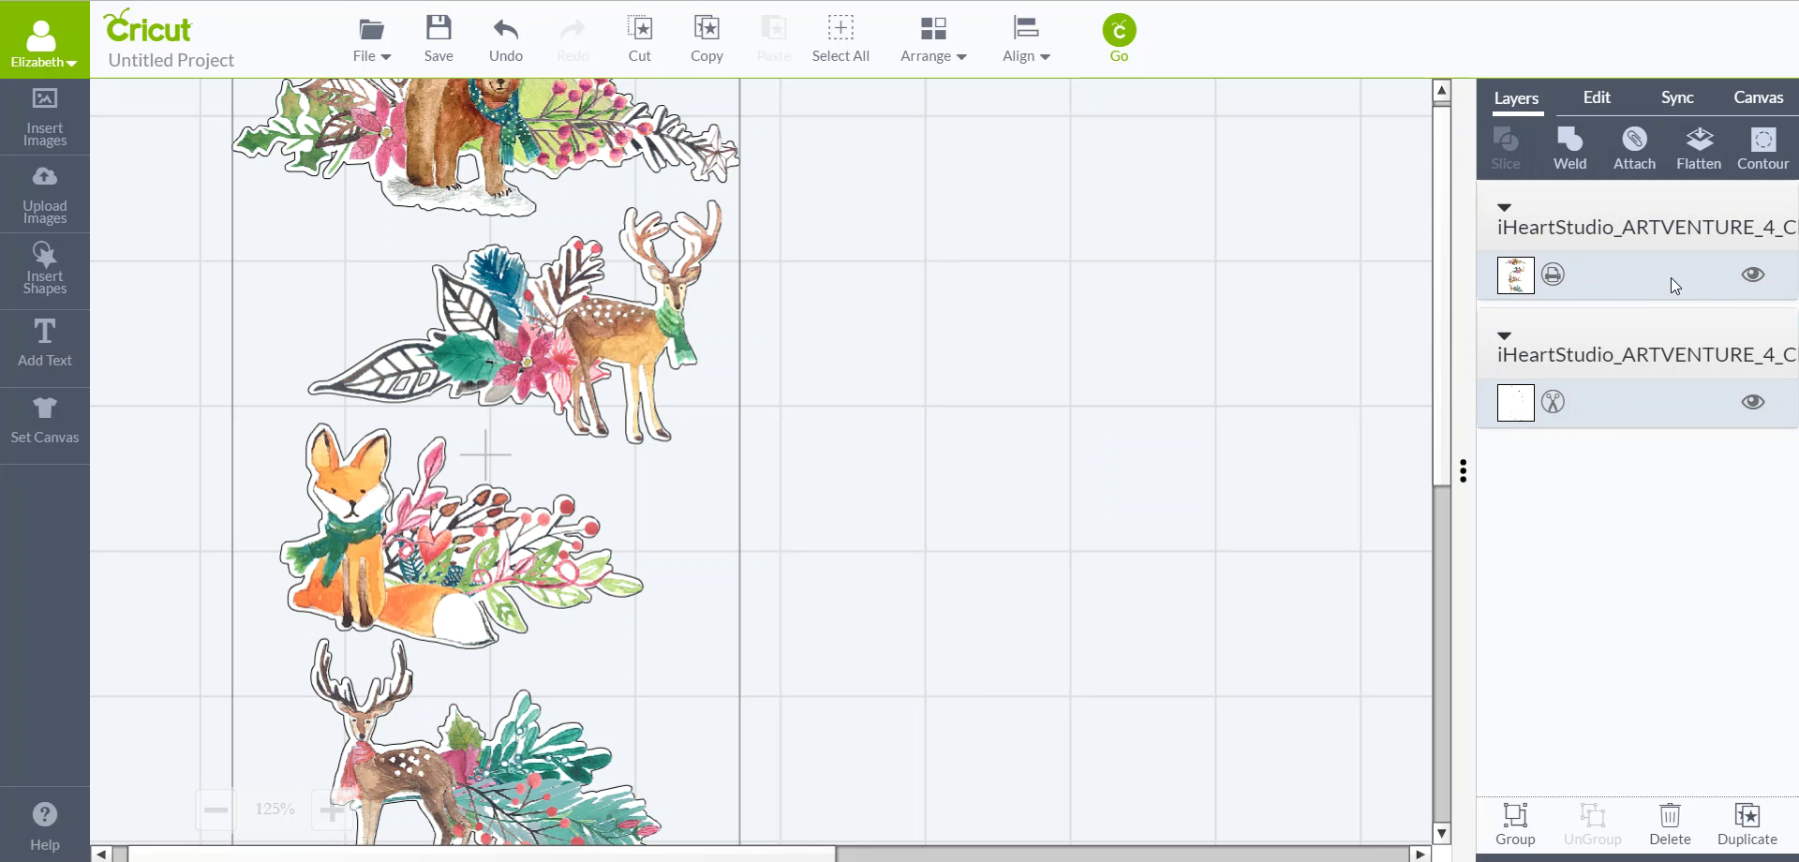
{"action": "left_click", "coordinate": [1700, 150]}
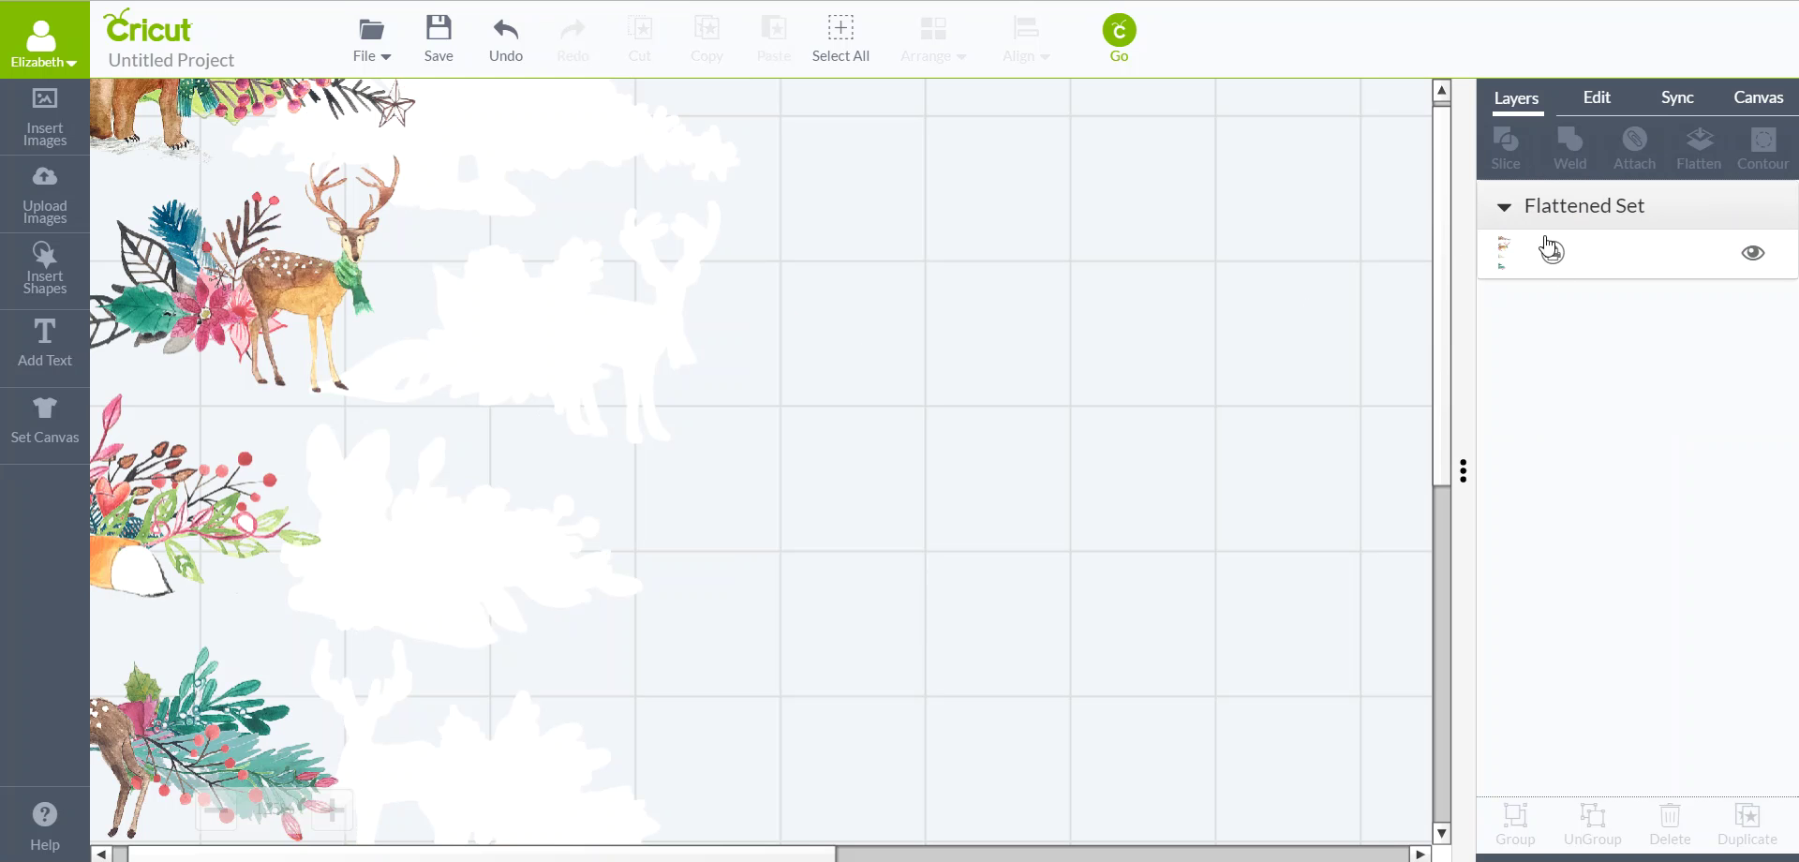
{"action": "left_click", "coordinate": [514, 42]}
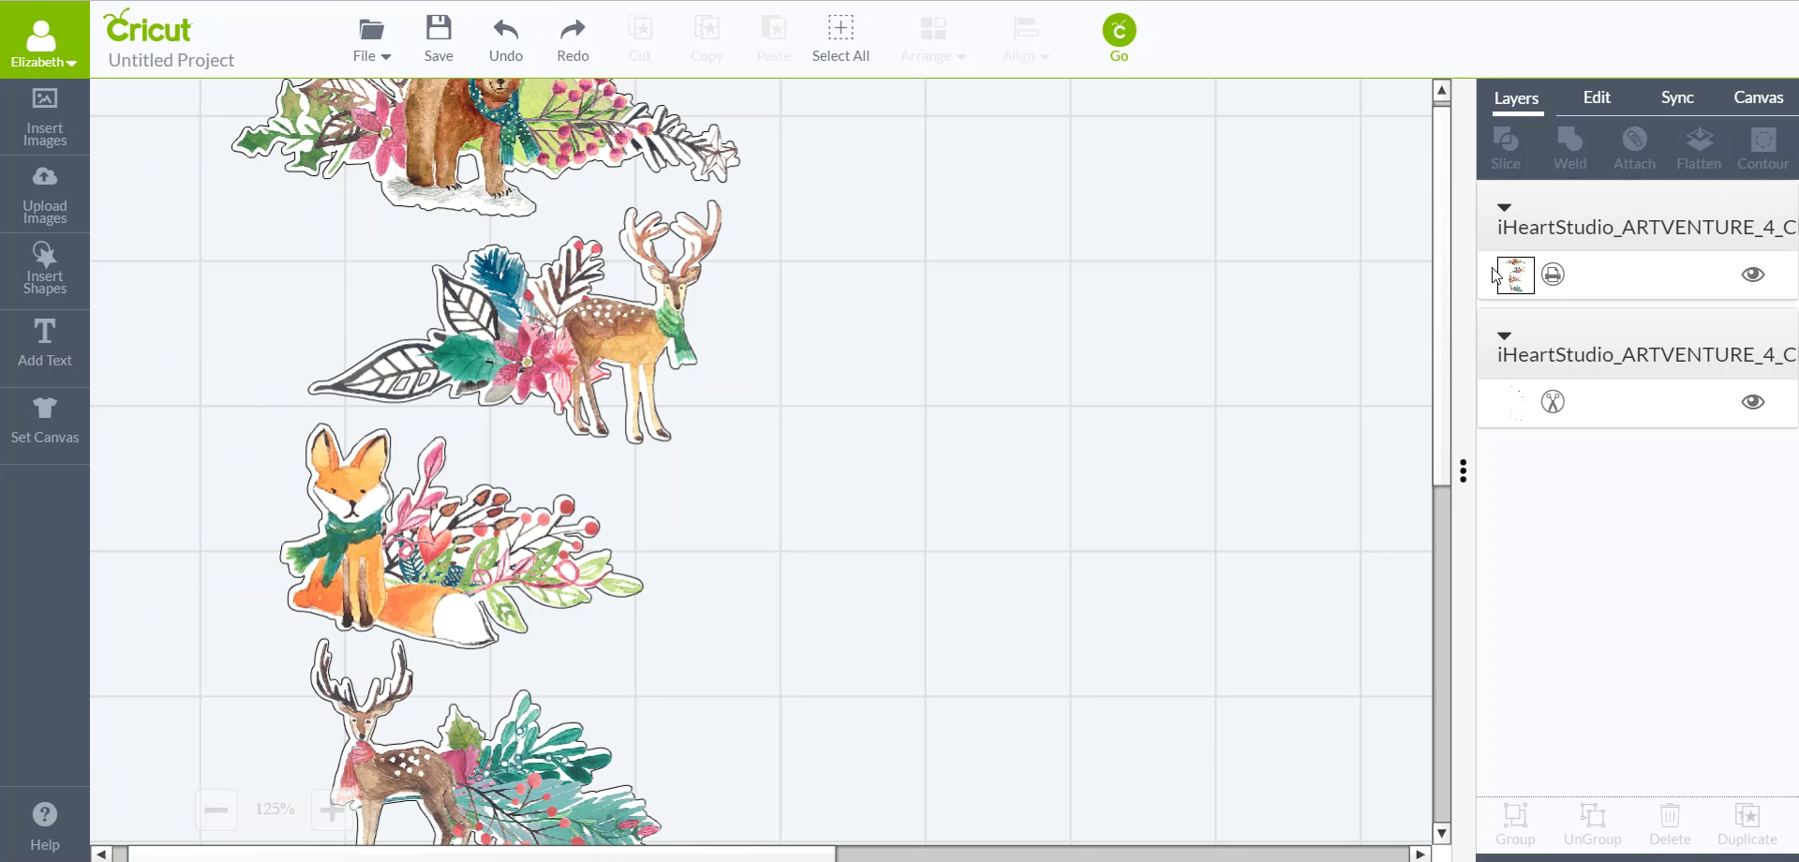
- Flatten the coloured image and white silhouettes into one printable set and move it about 2 in to the right on the canvas
{"action": "left_click", "coordinate": [840, 38]}
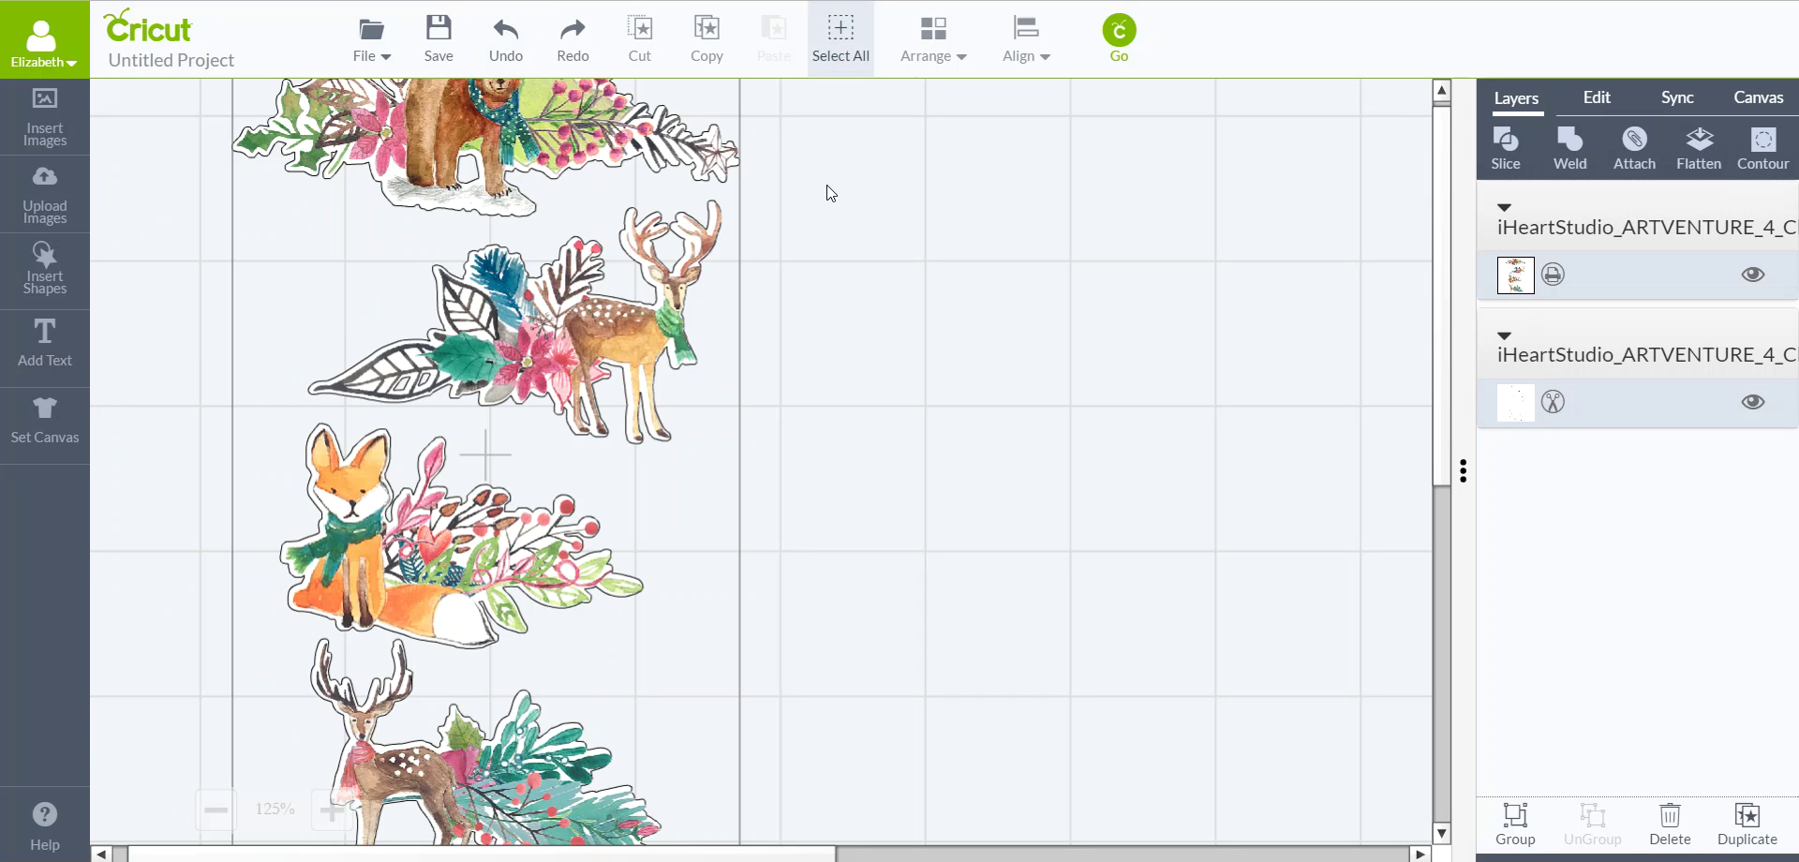
{"action": "left_click", "coordinate": [1703, 165]}
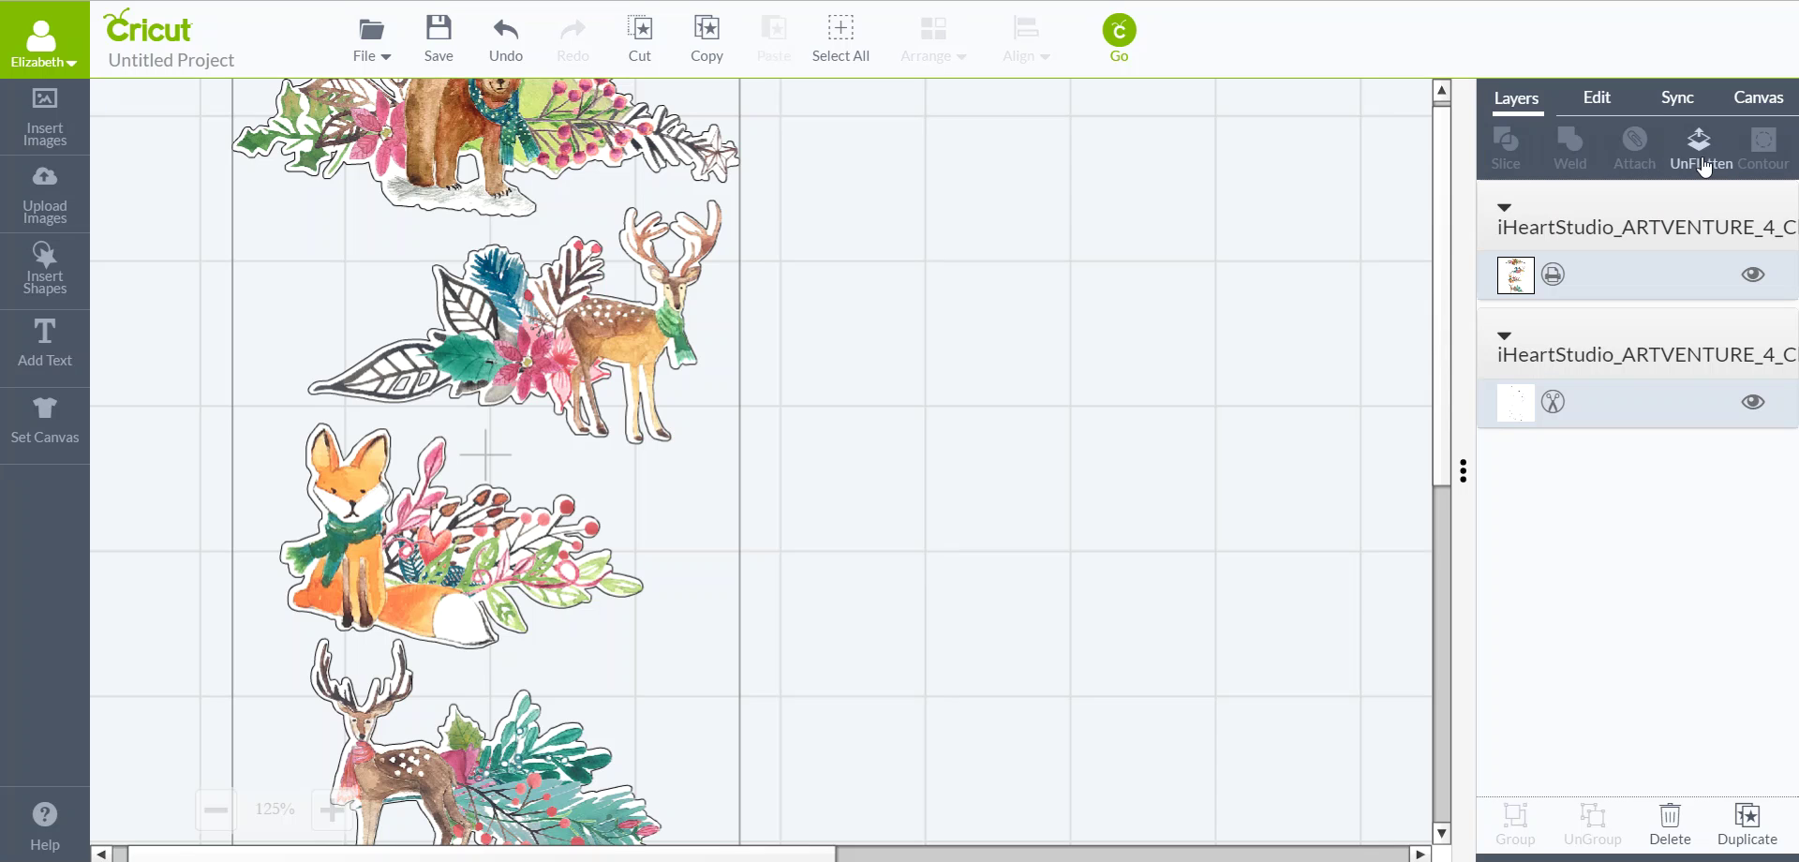
{"action": "left_click", "coordinate": [865, 281]}
{"action": "left_click_drag", "start_coordinate": [630, 392], "coordinate": [975, 492]}
{"action": "left_click_drag", "start_coordinate": [1143, 501], "coordinate": [1133, 543]}
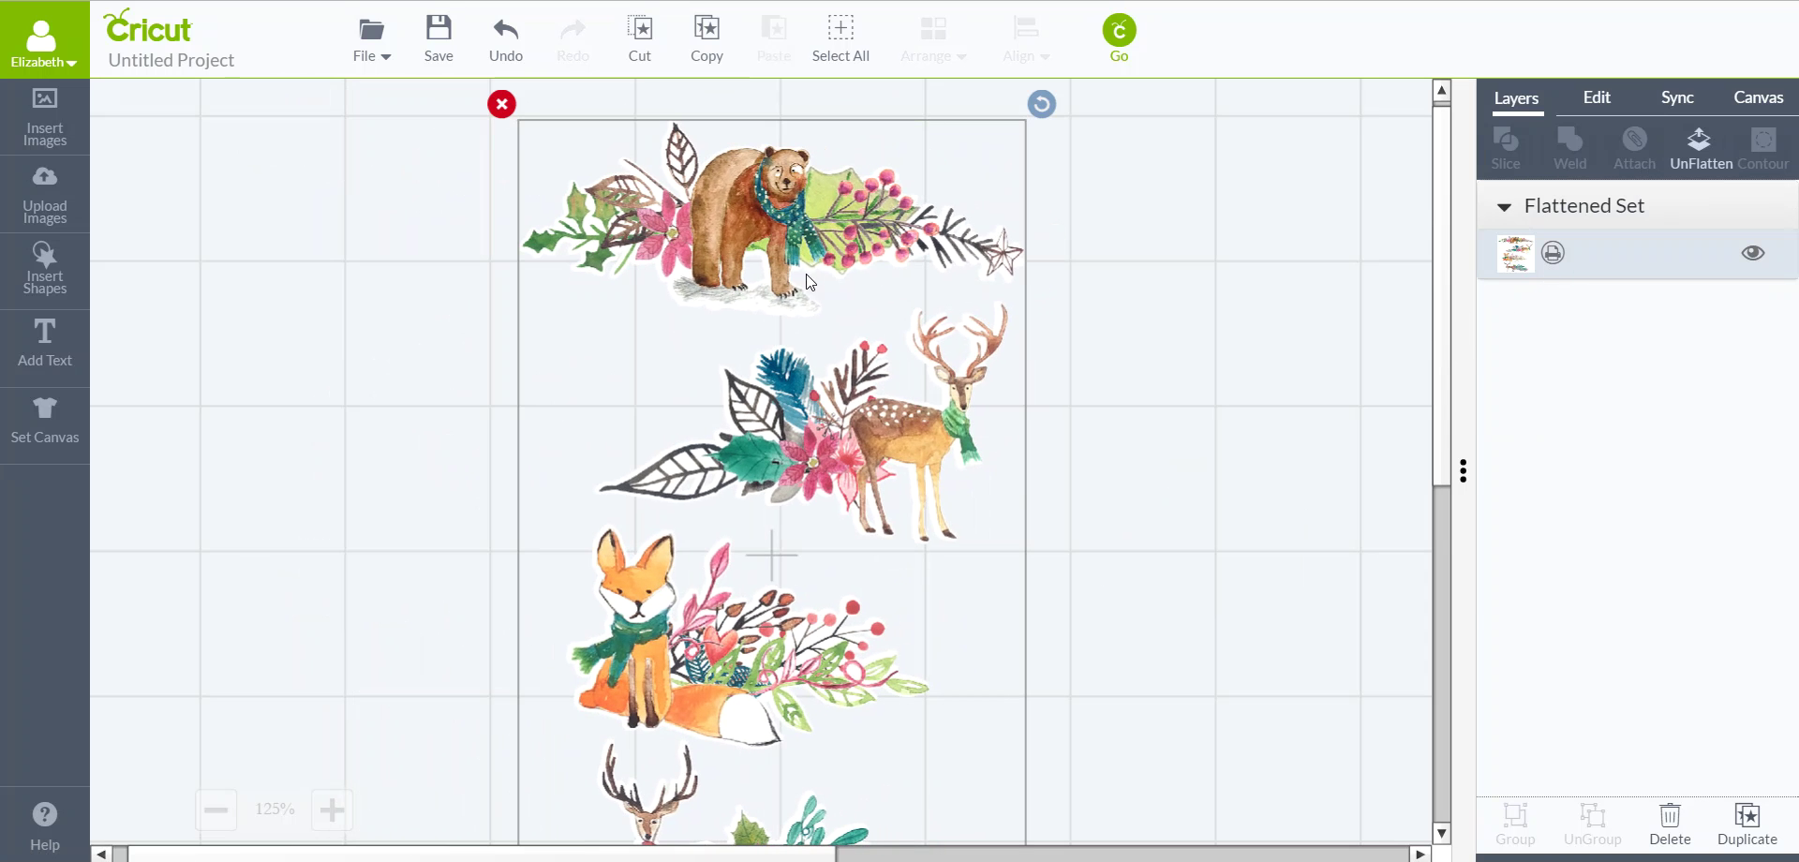
- Move the flattened animal set about 0.4 in to the left on the canvas and preview its placement on the print mat
{"action": "left_click_drag", "start_coordinate": [798, 257], "coordinate": [721, 257]}
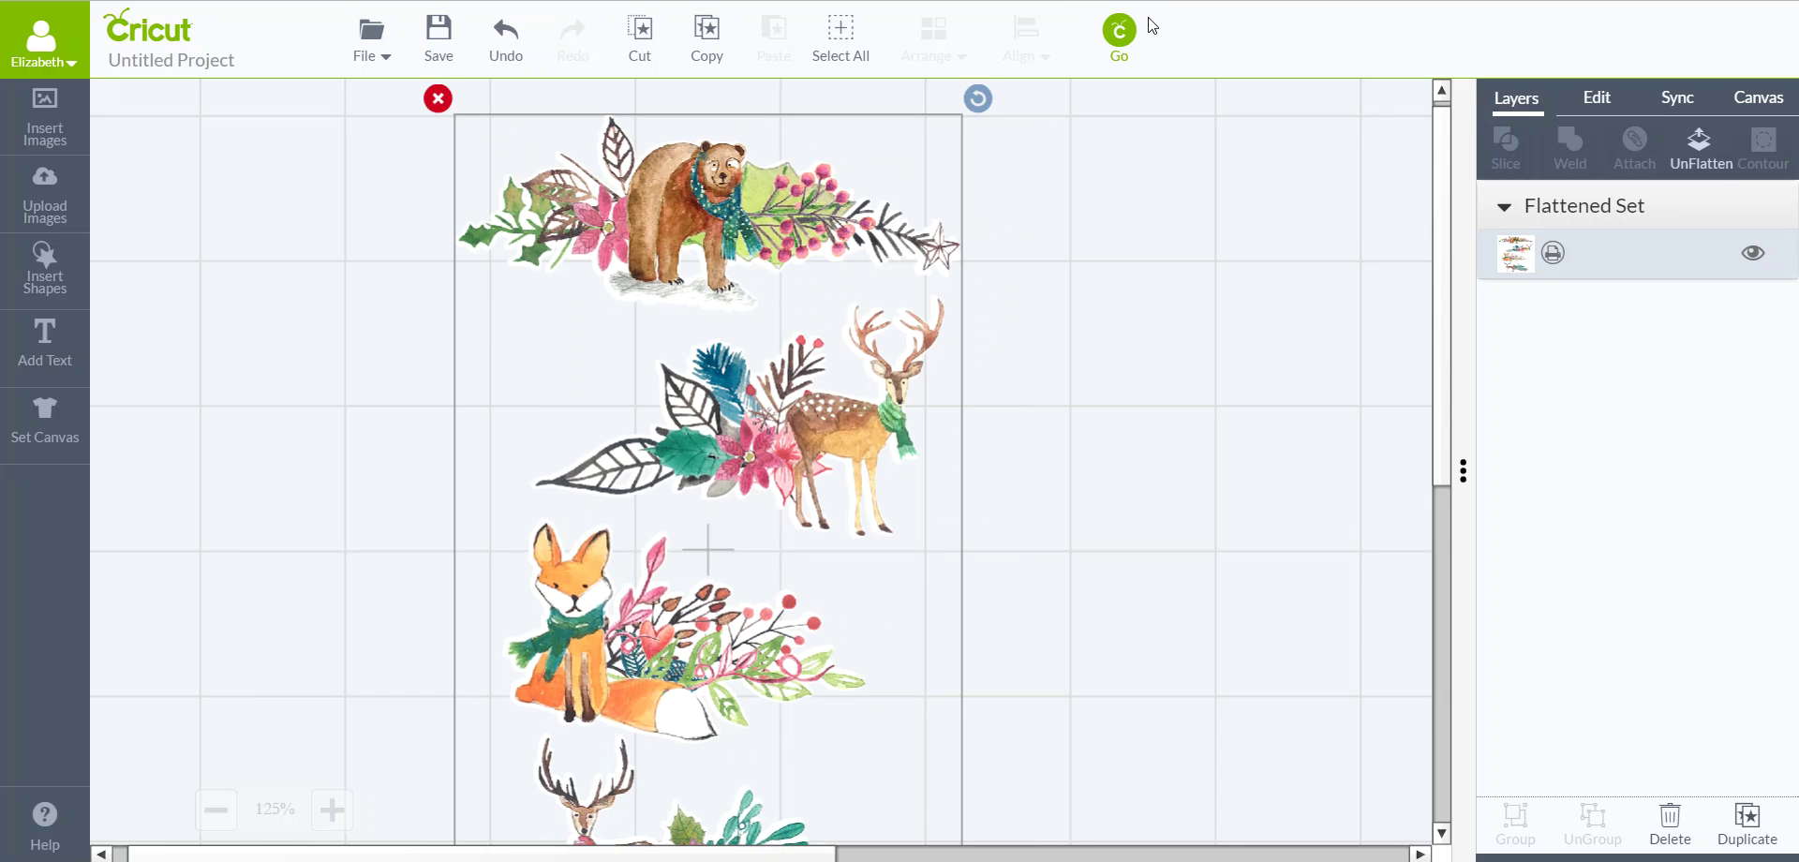
{"action": "left_click", "coordinate": [1119, 34]}
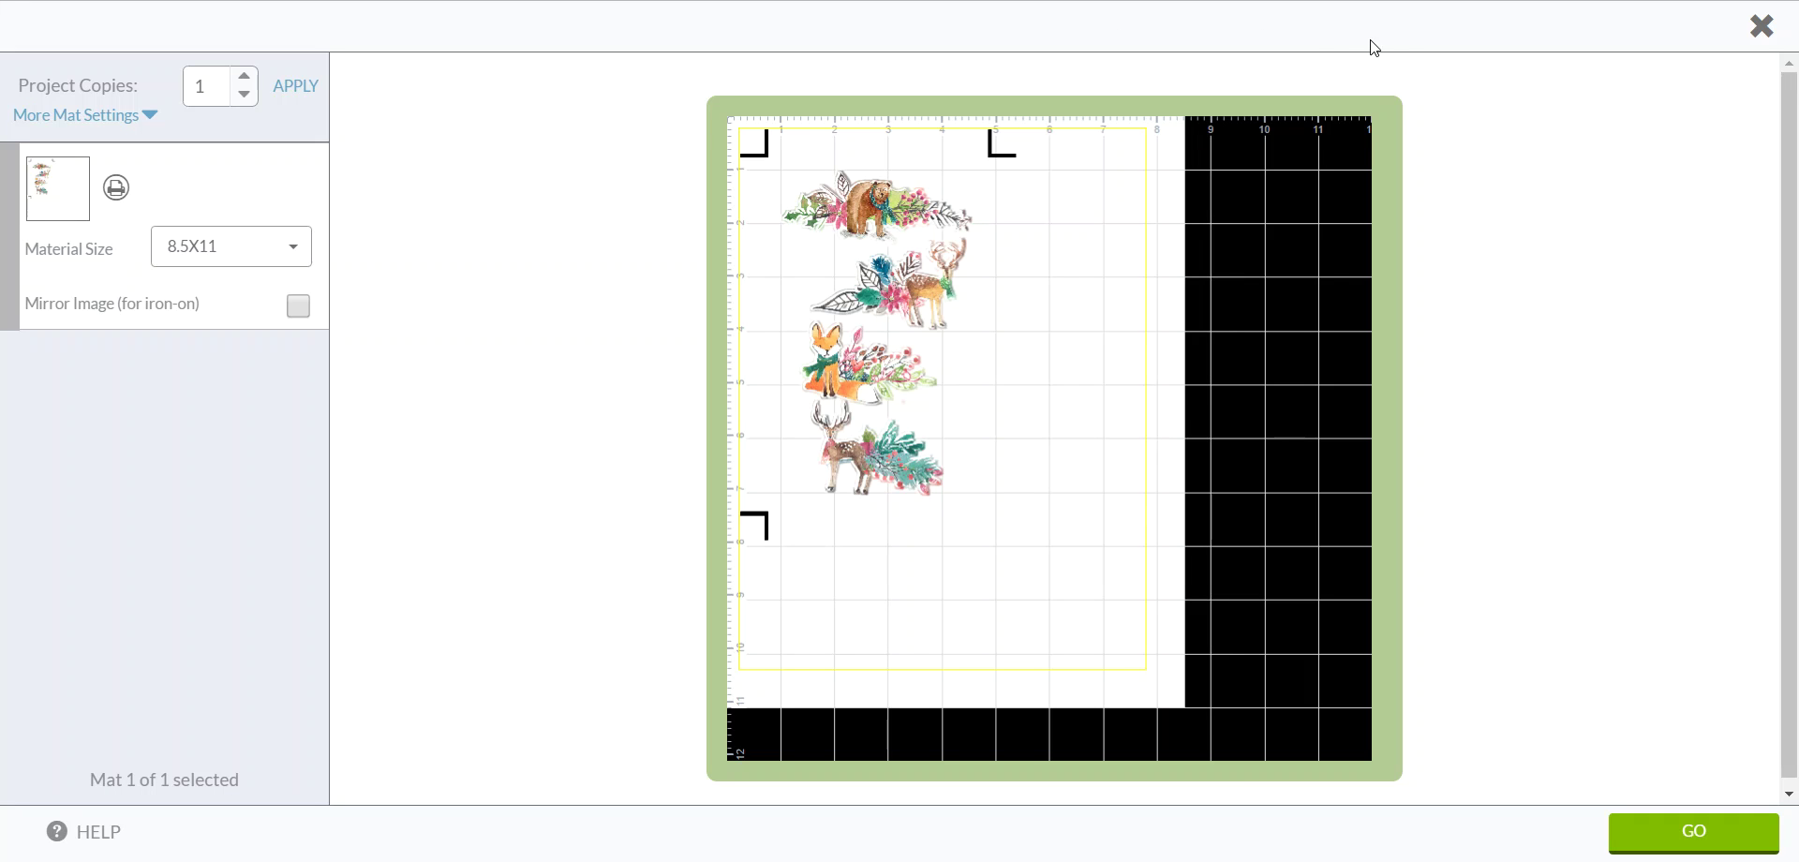
{"action": "left_click", "coordinate": [1761, 26]}
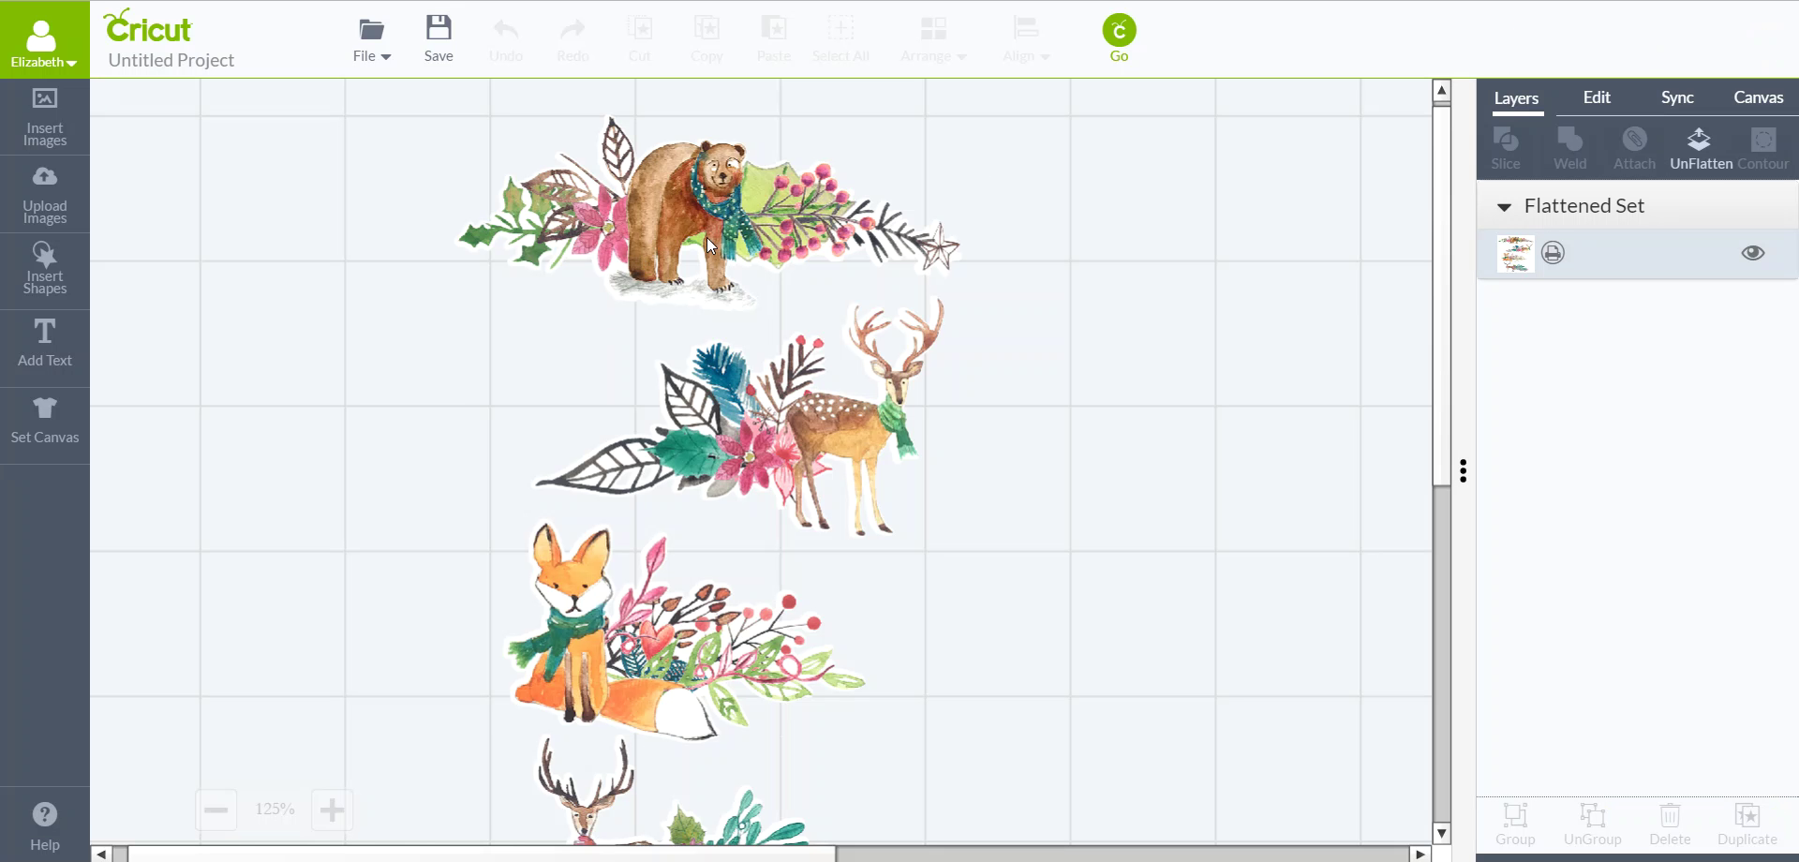
- Set the flattened set's height to 7 in with proportions locked, and preview the resized design on the print mat
{"action": "left_click", "coordinate": [707, 238]}
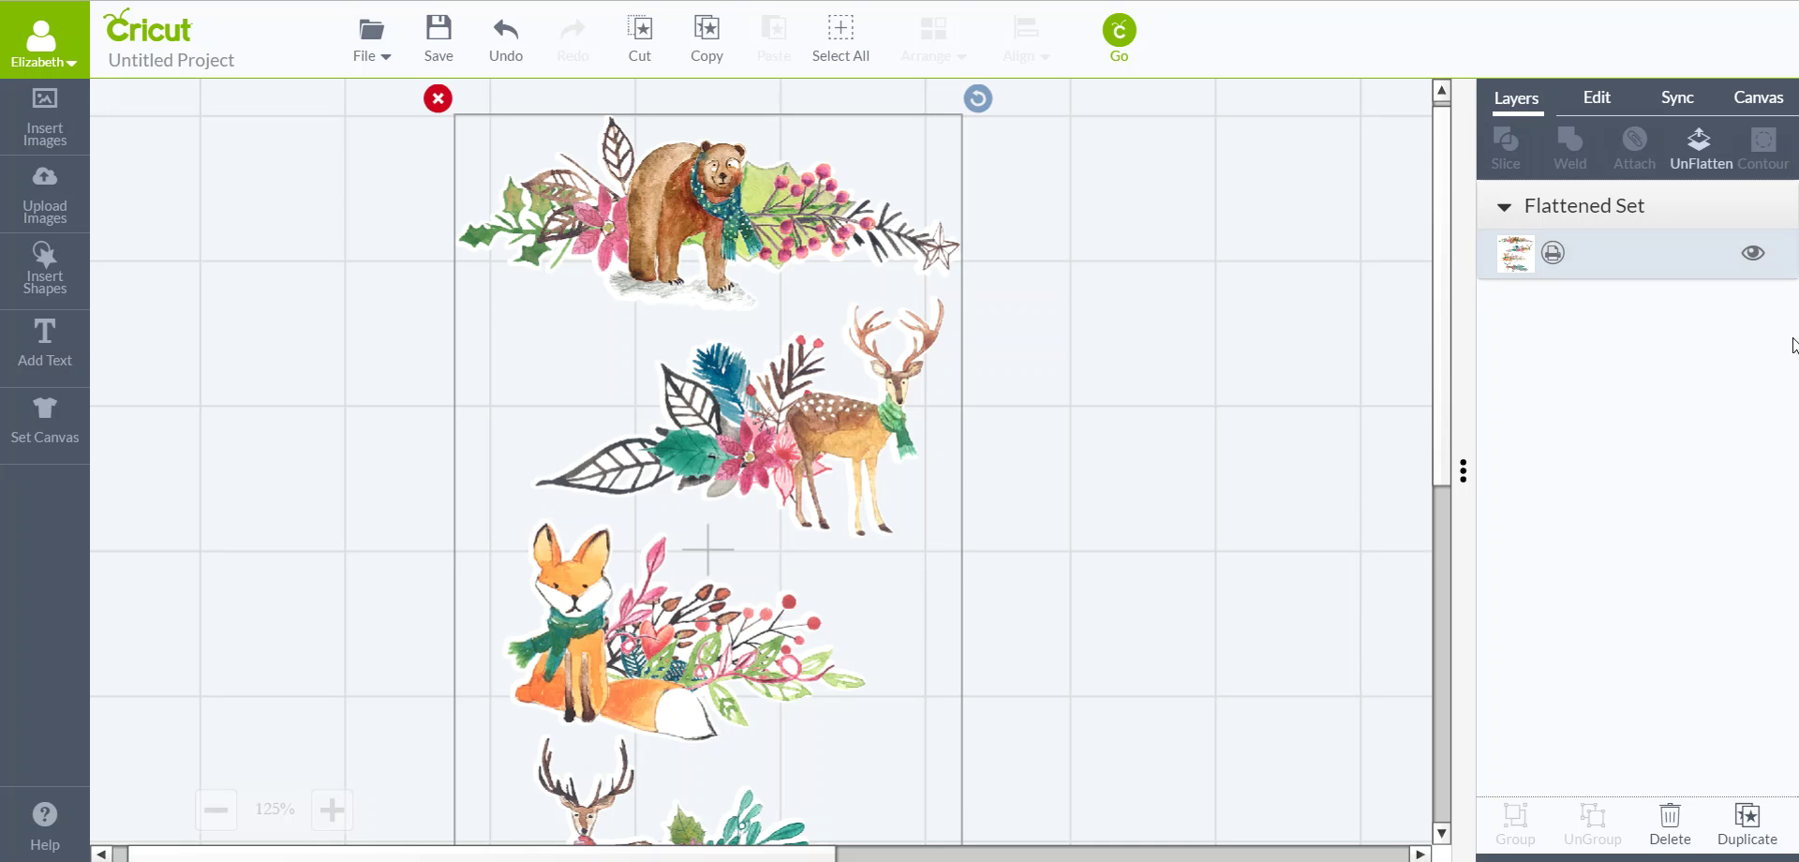
{"action": "left_click", "coordinate": [1593, 99]}
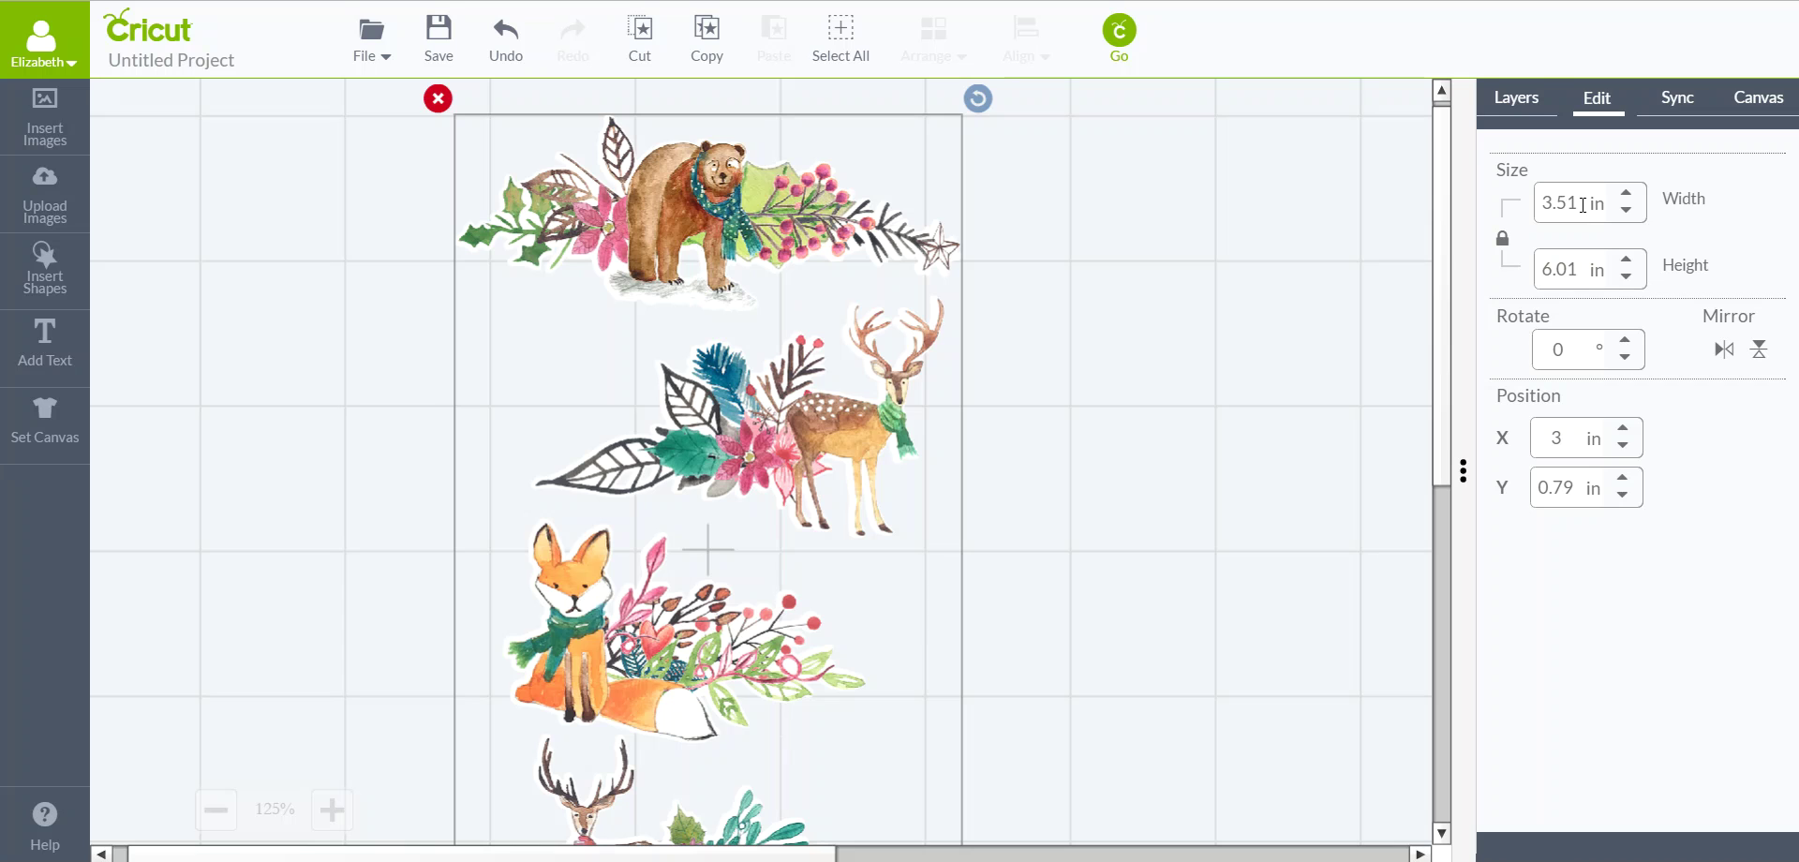
{"action": "left_click", "coordinate": [1561, 272]}
{"action": "type", "text": "7"}
{"action": "key", "text": "Return"}
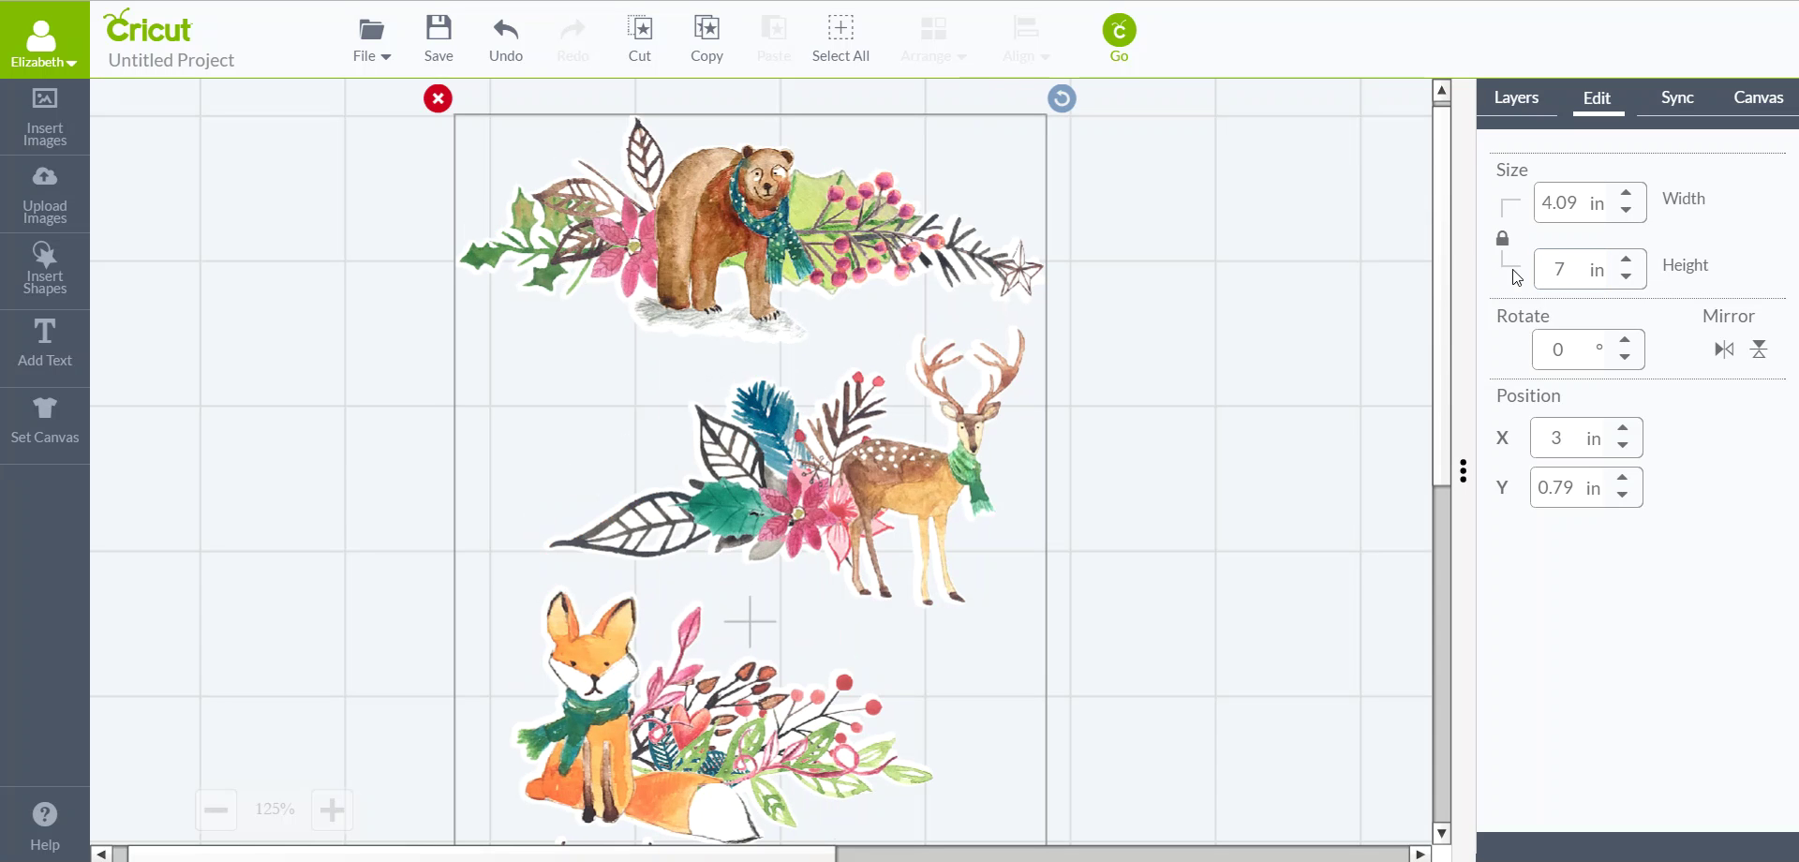
{"action": "left_click", "coordinate": [1115, 55]}
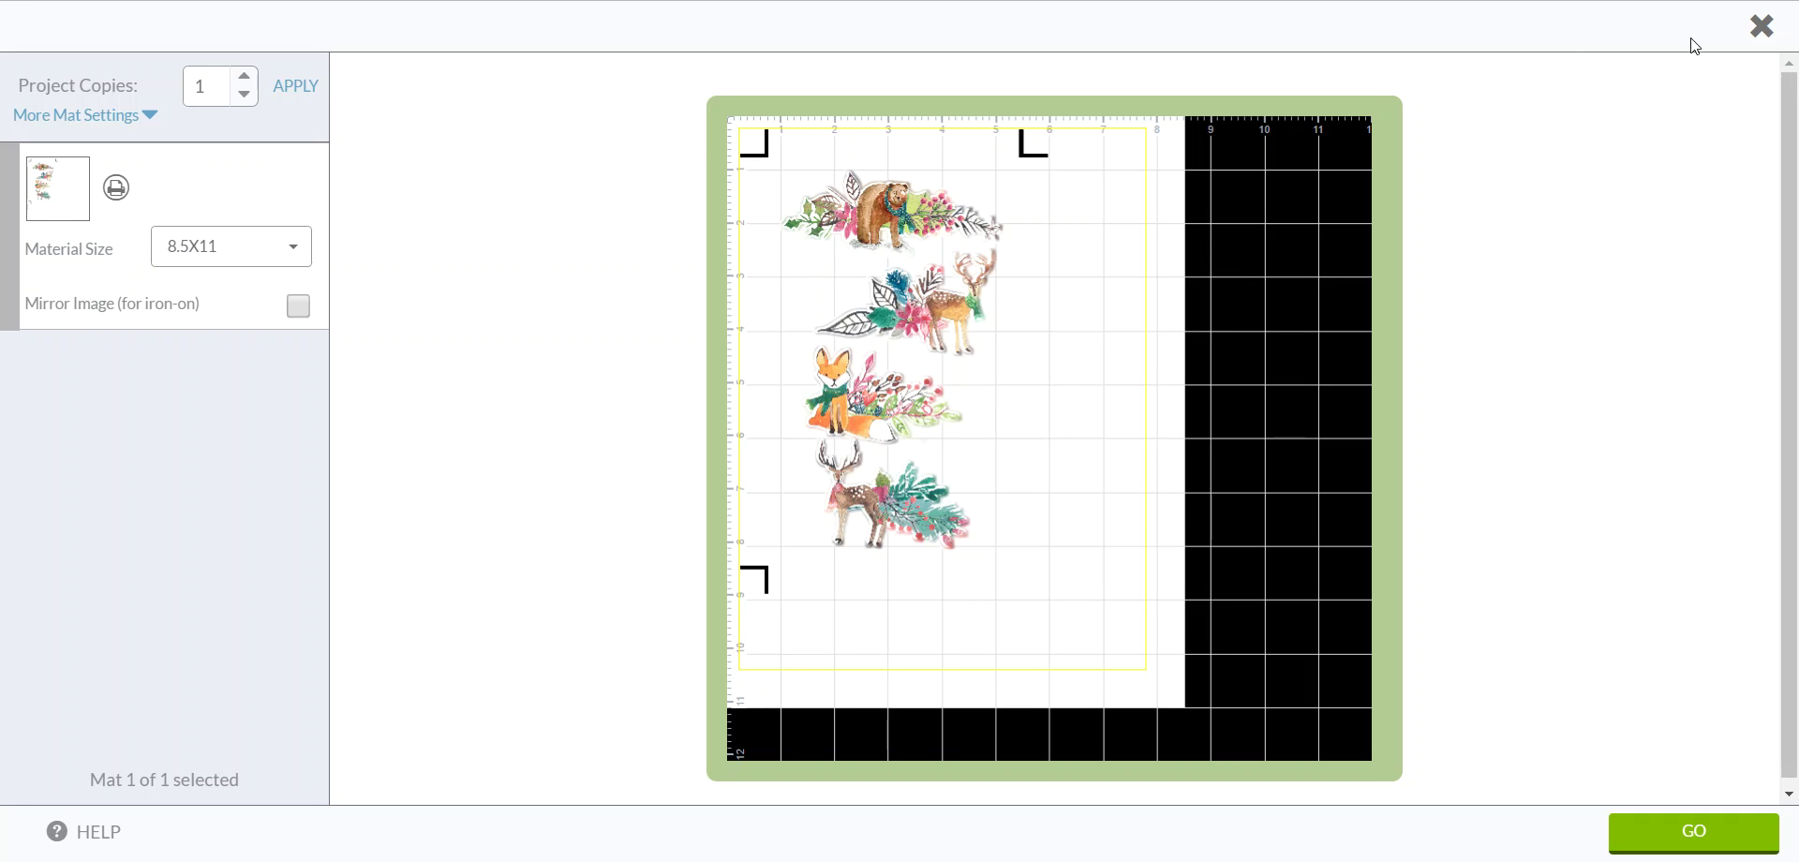
{"action": "left_click", "coordinate": [1764, 33]}
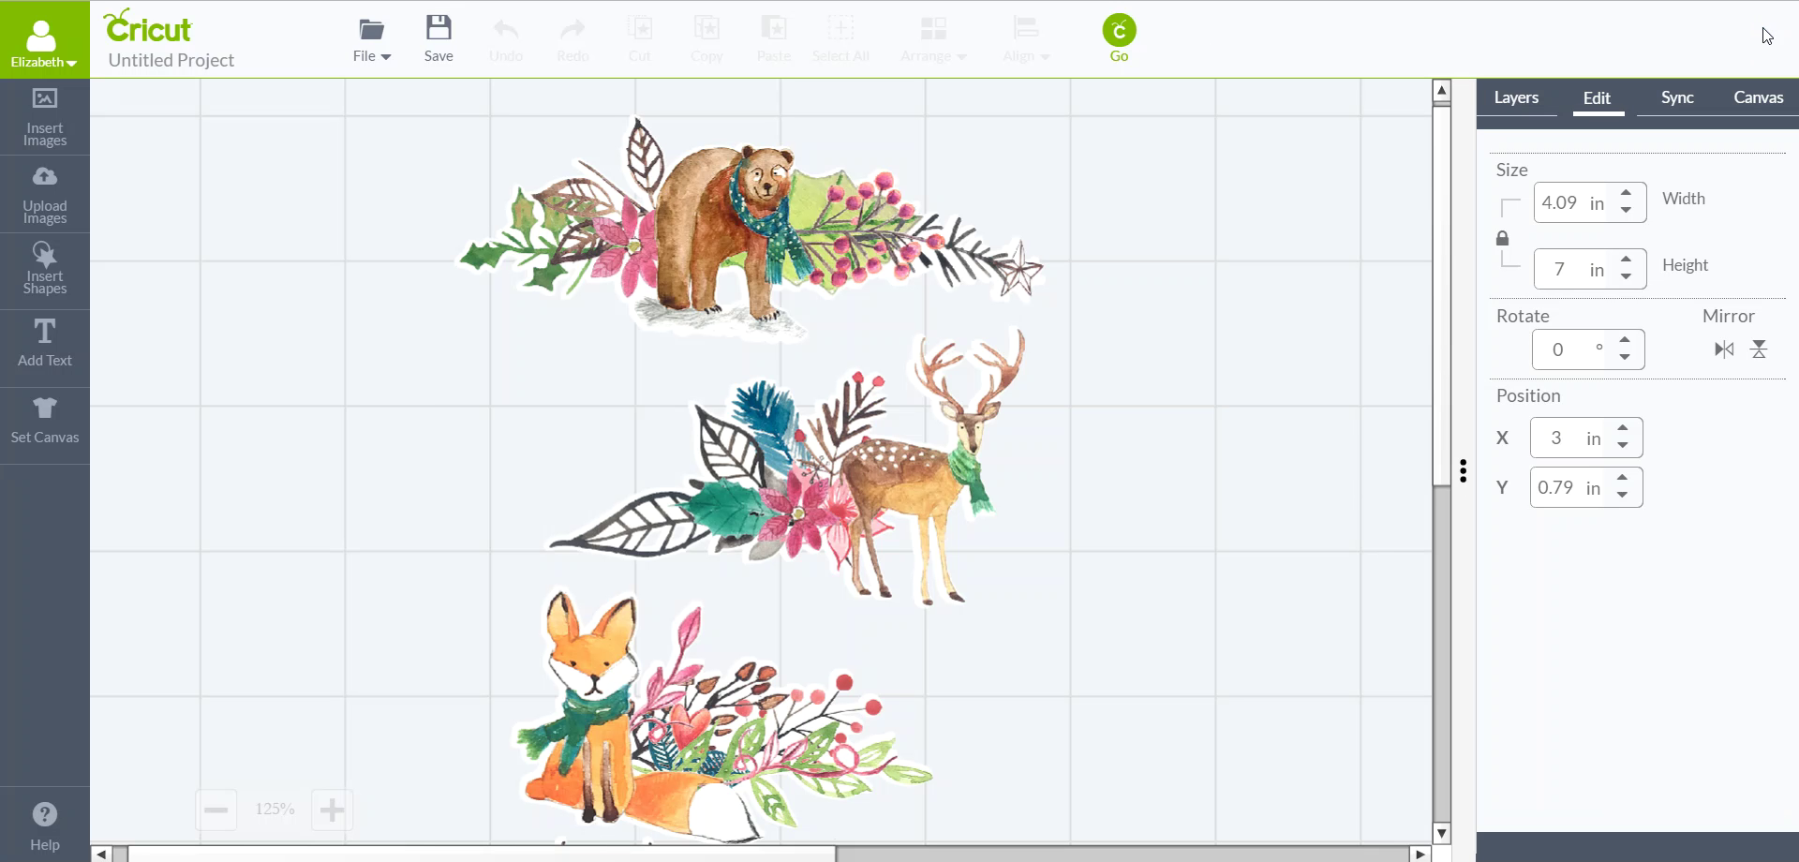
- Save the project under the name "wilna christmas illustrations"
{"action": "left_click", "coordinate": [436, 62]}
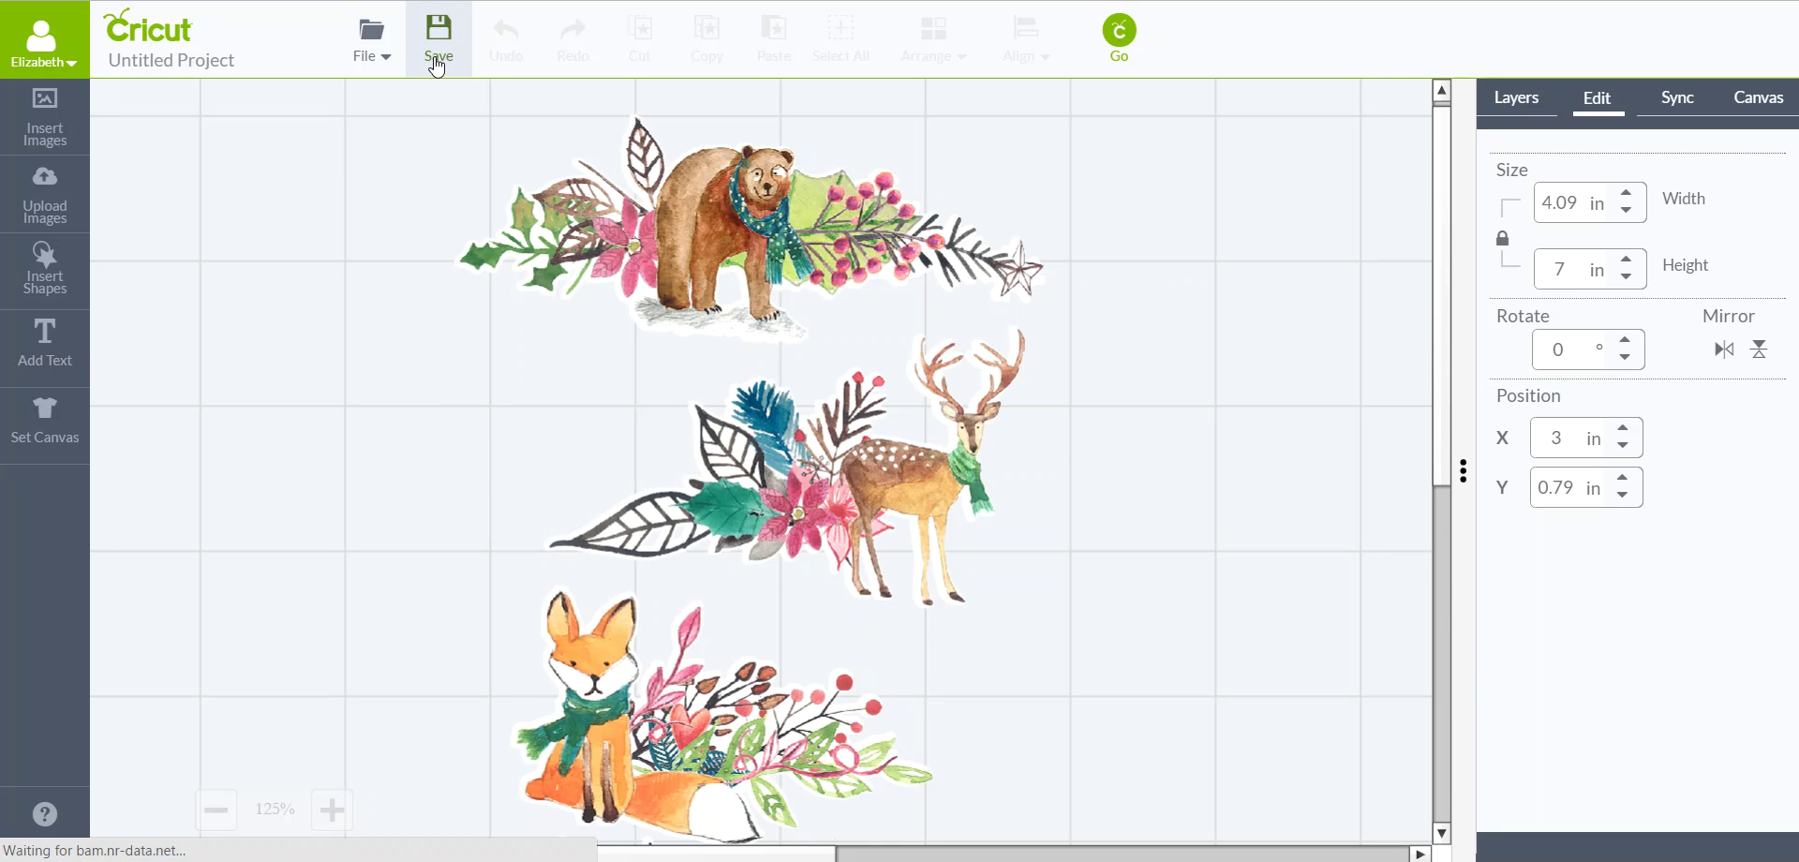
{"action": "left_click", "coordinate": [397, 123]}
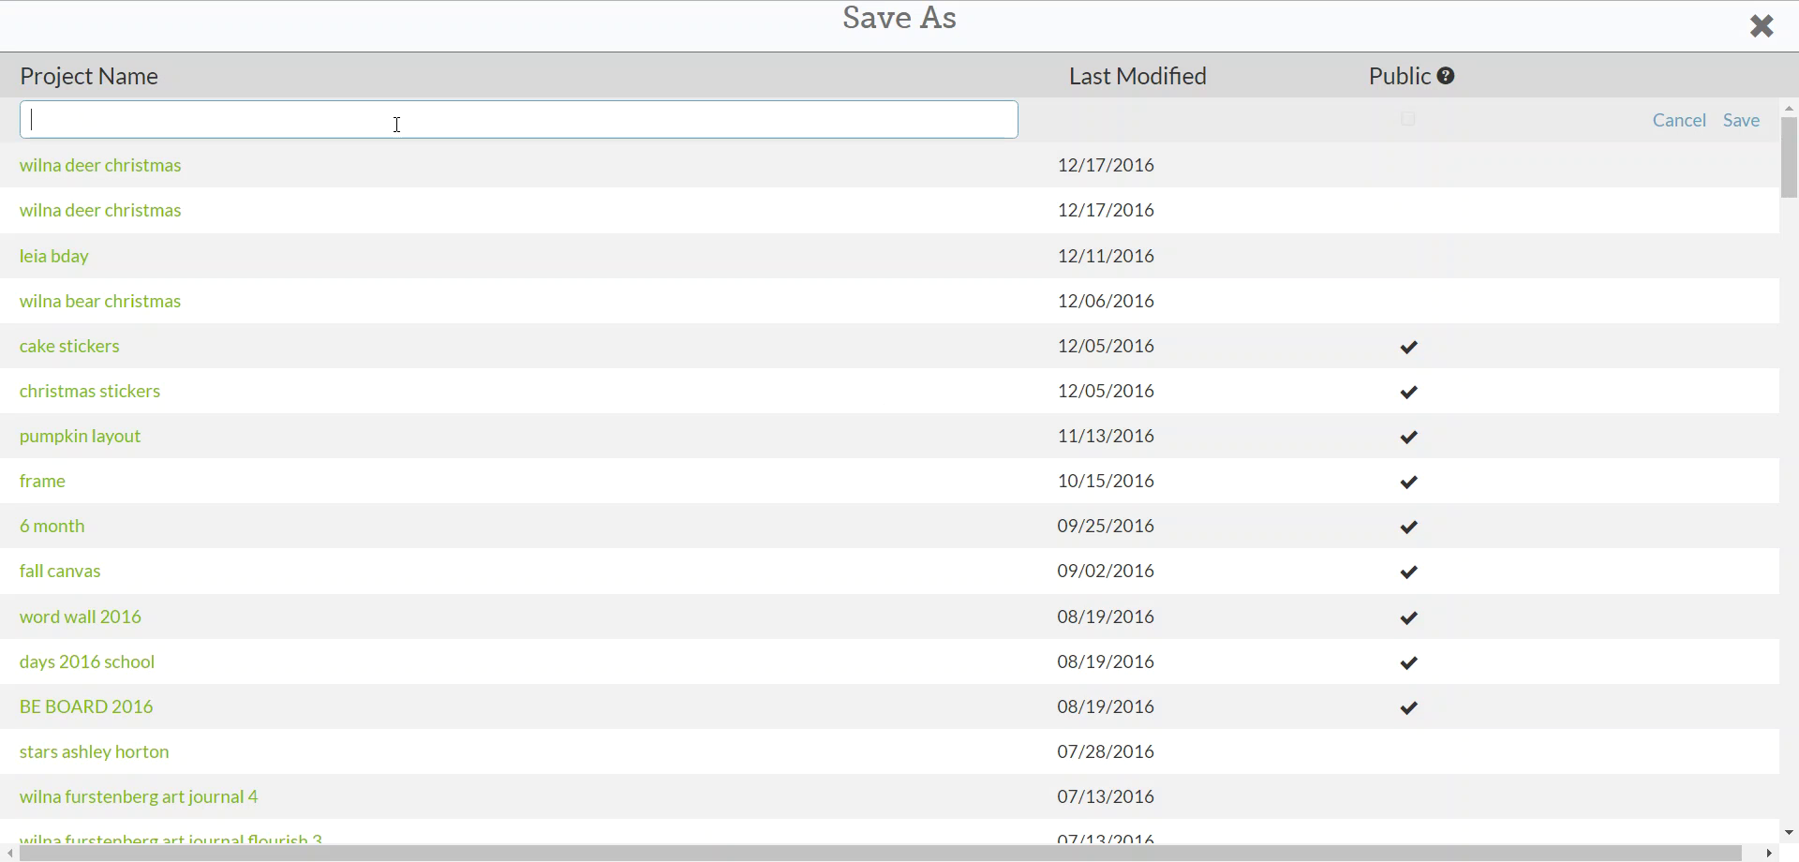
{"action": "type", "text": "wilna christmas il"}
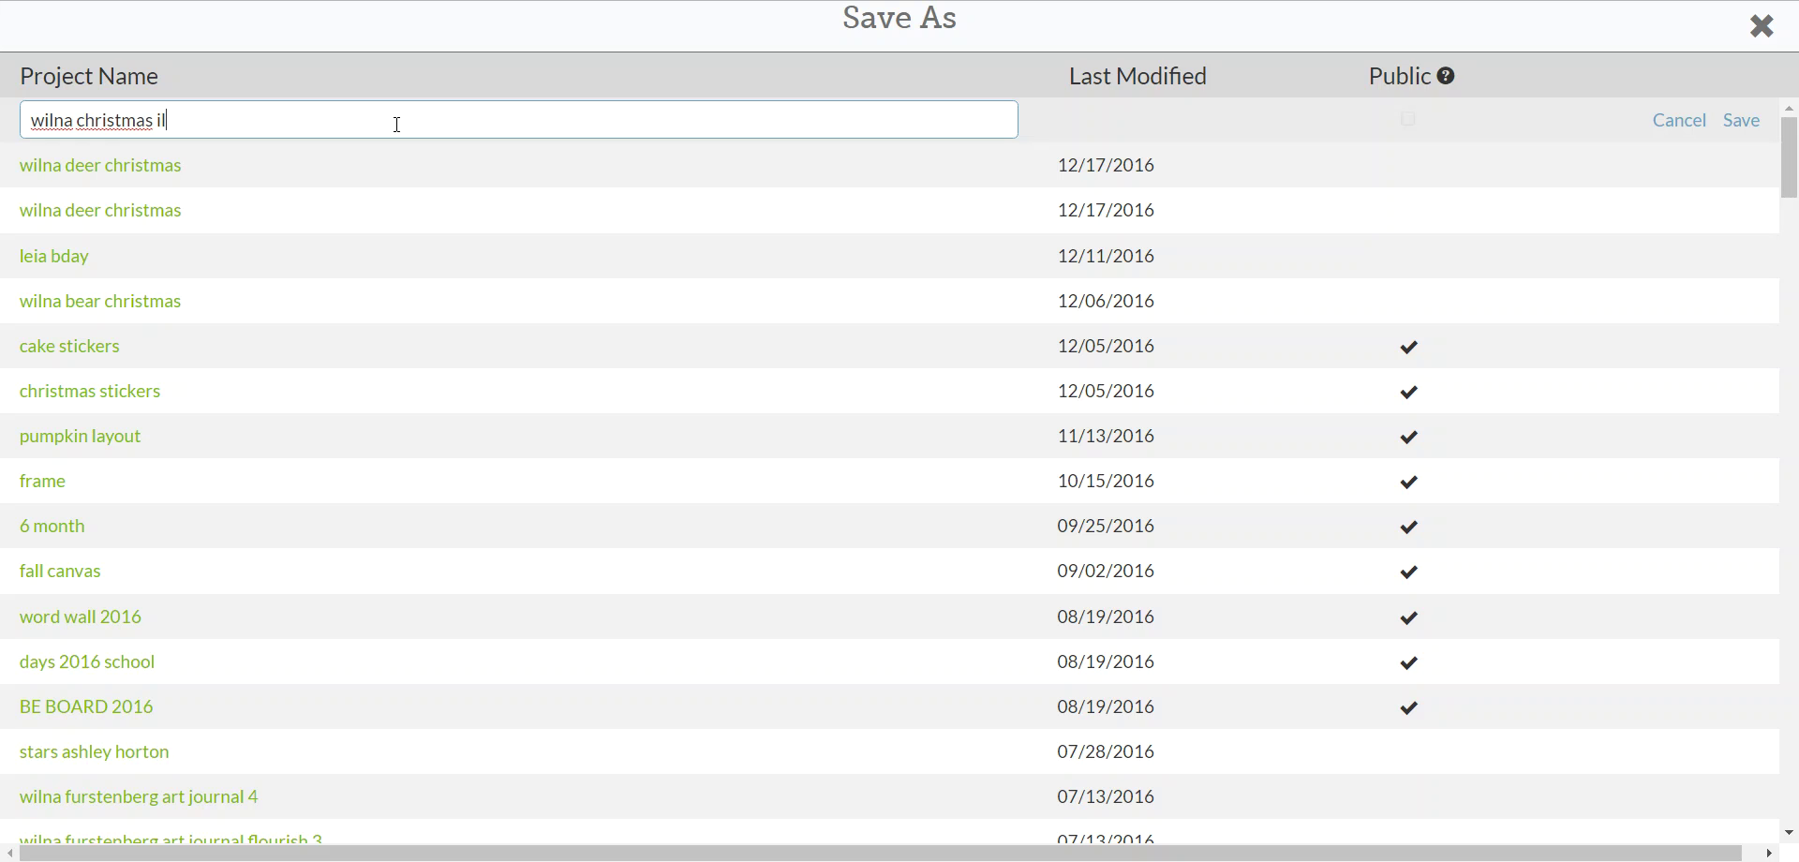
{"action": "type", "text": "lustrations"}
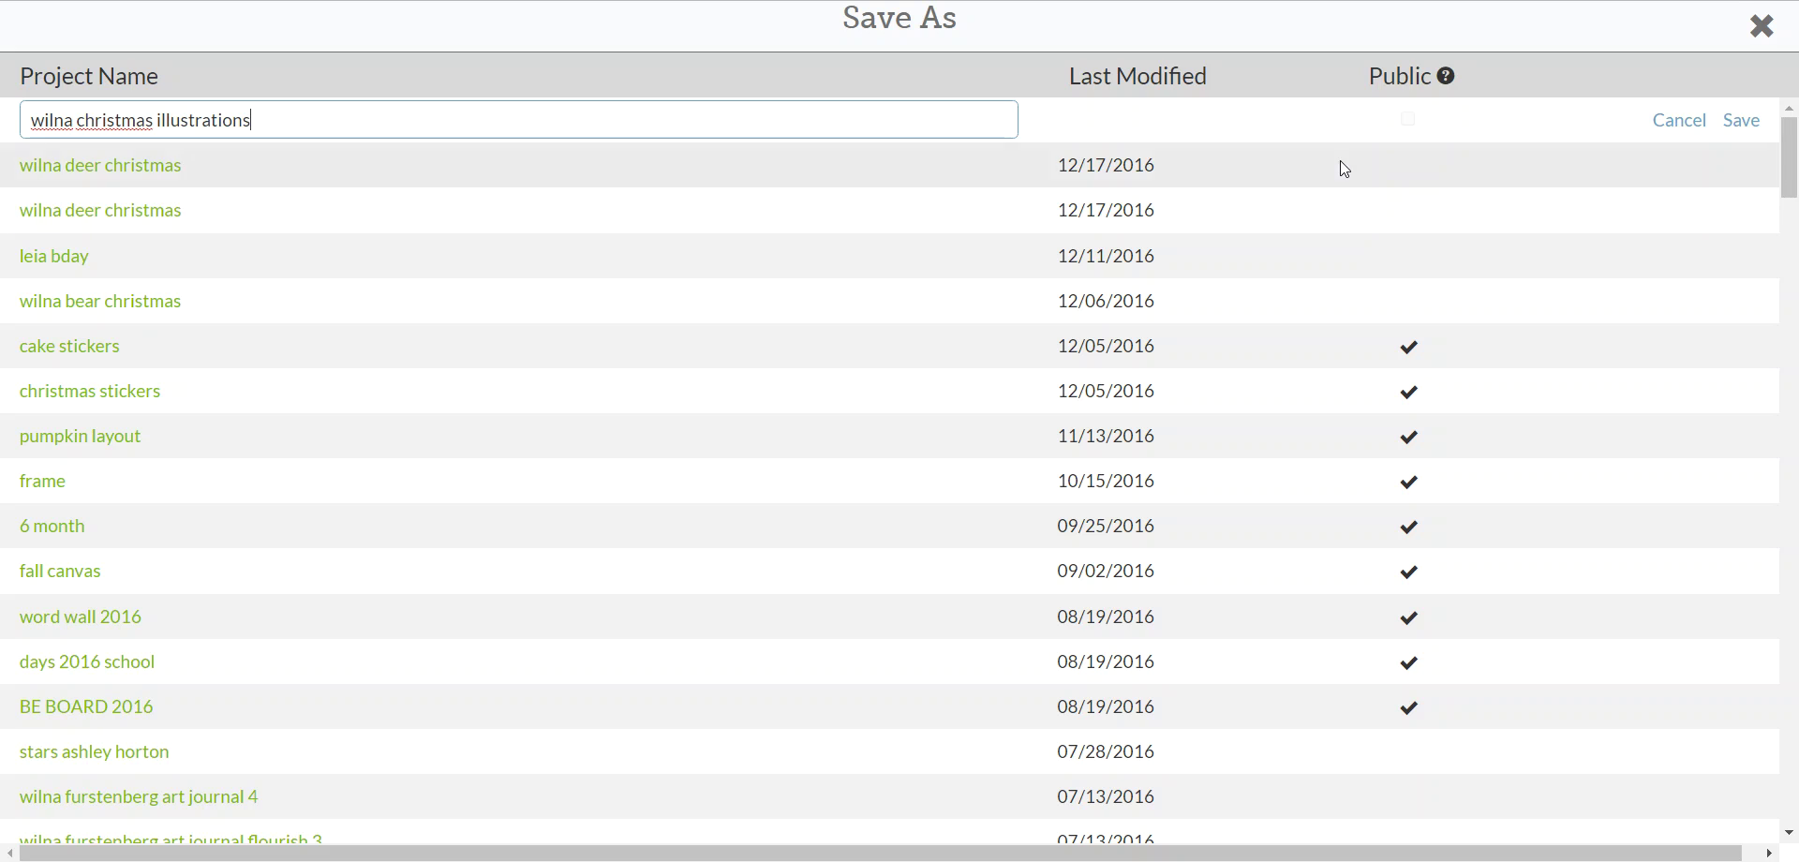
{"action": "left_click", "coordinate": [1745, 139]}
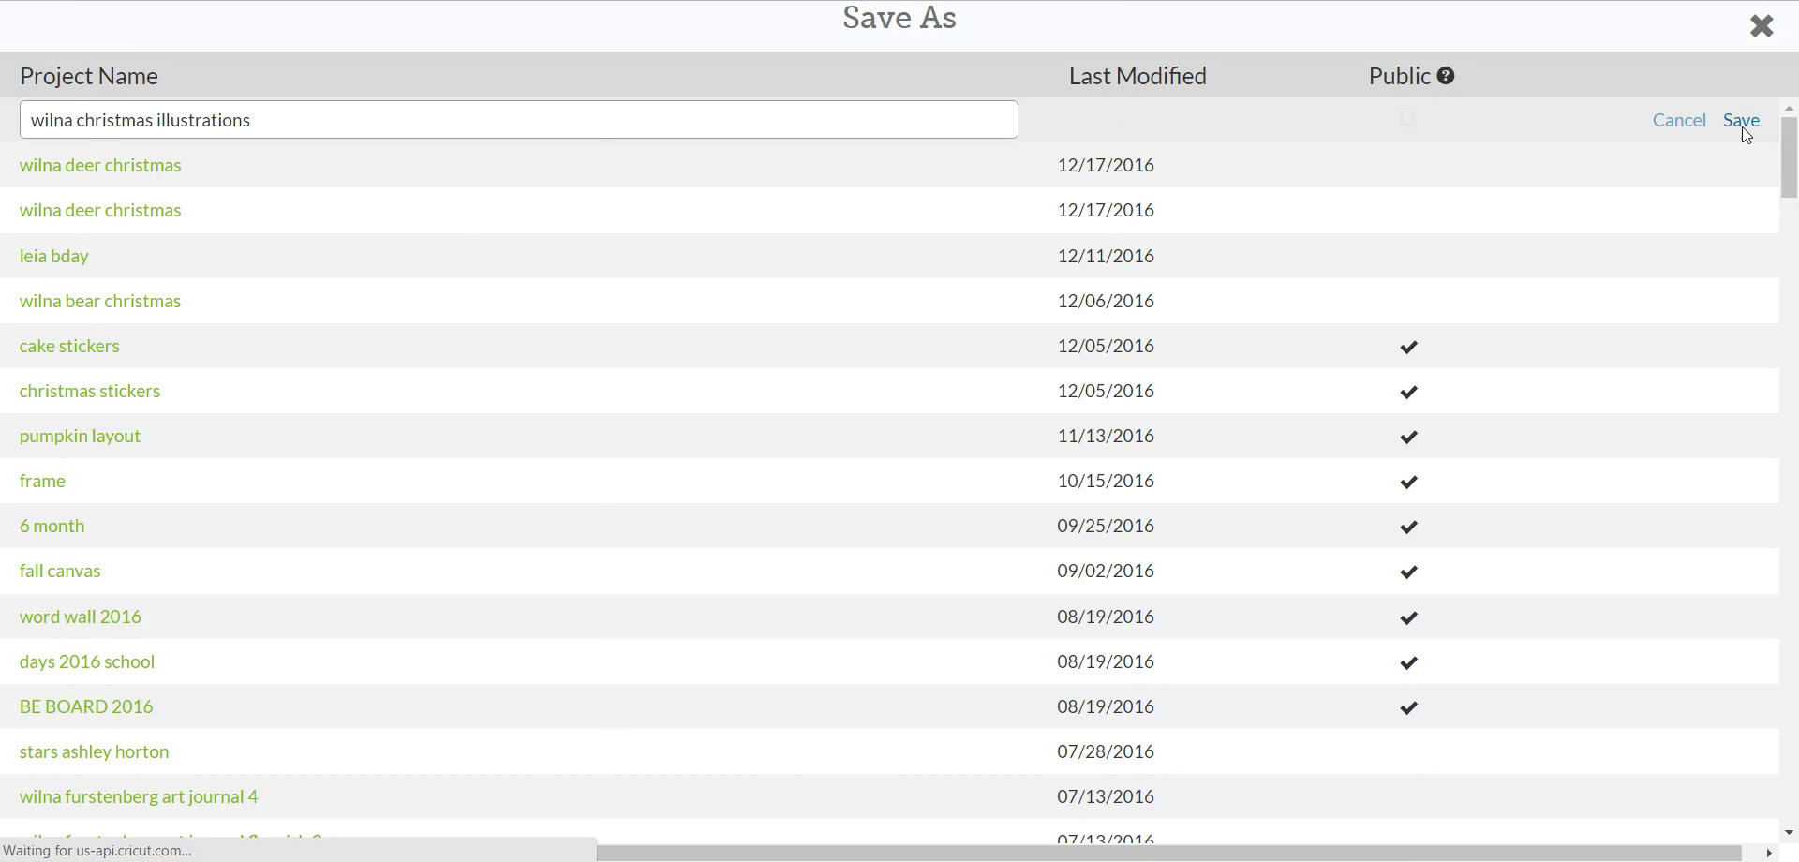